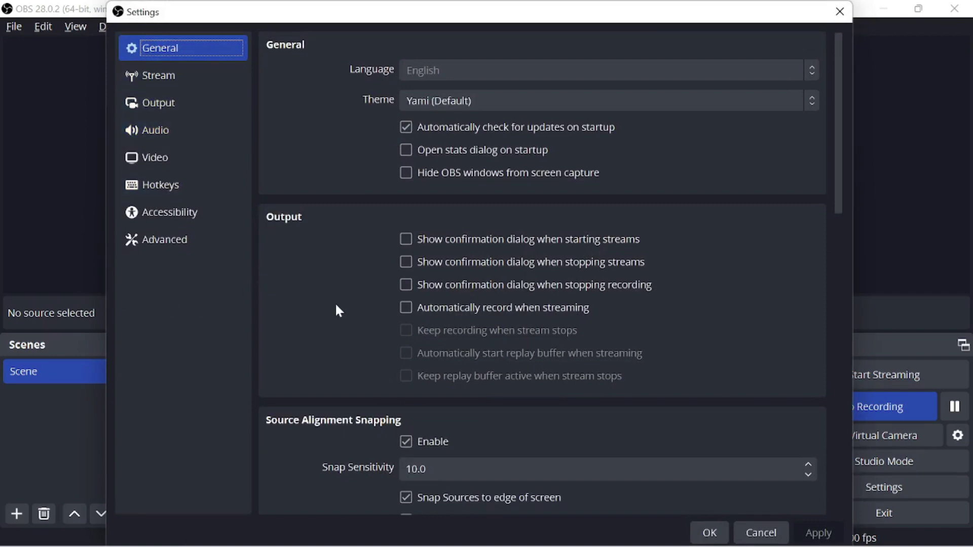
# Choose YouTube - RTMPS as the streaming service in the Stream settings
pyautogui.click(204, 68)
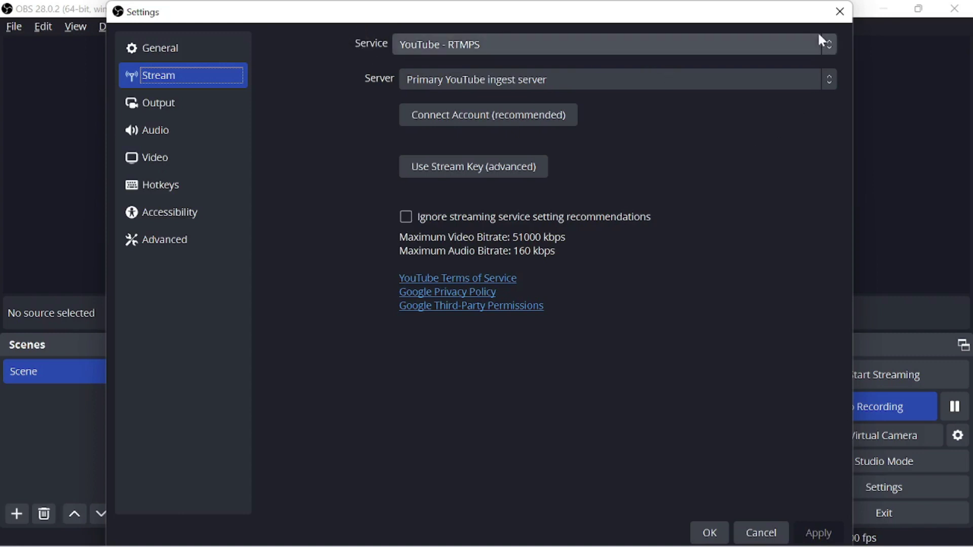
pyautogui.click(831, 47)
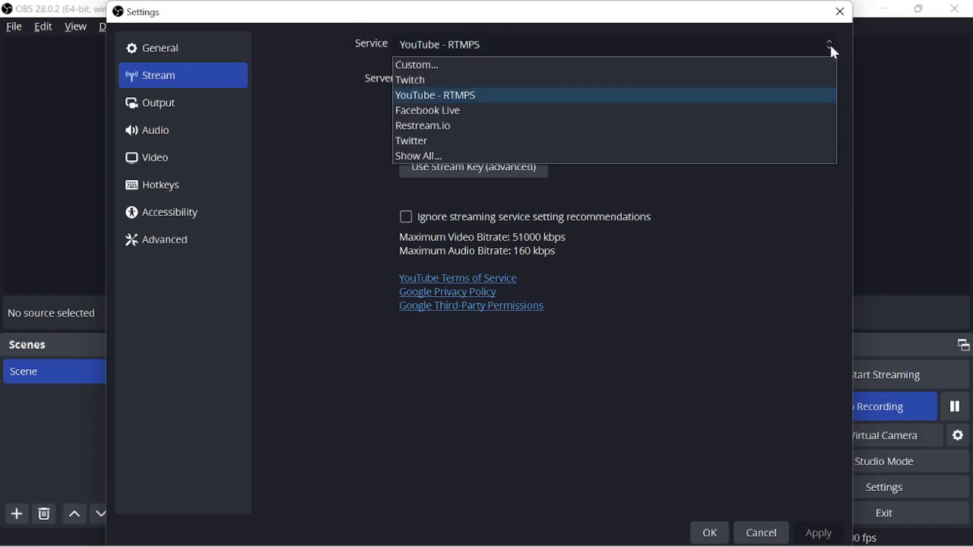
pyautogui.click(560, 94)
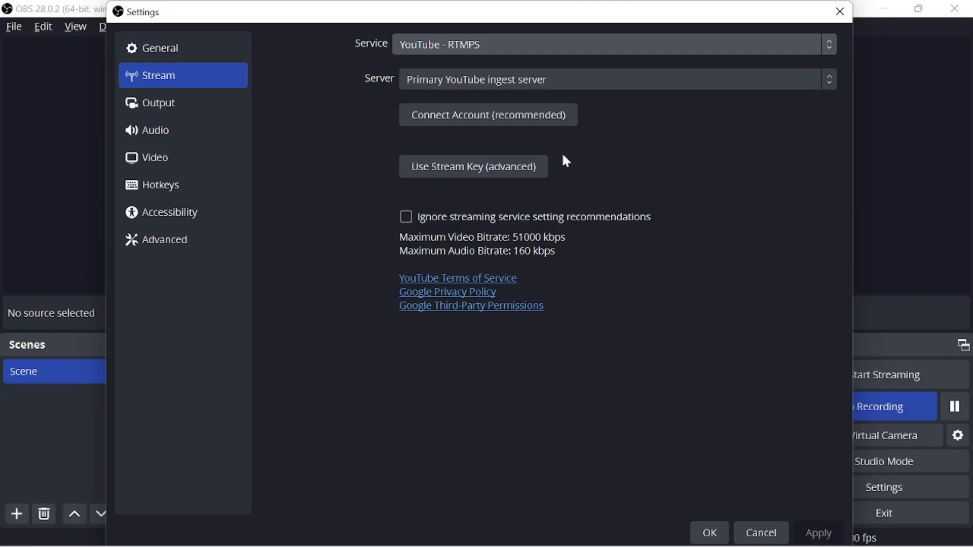
# Switch to Chrome and bring up its second YouTube page
pyautogui.hotkey('alt', 'Tab')
pyautogui.hotkey('alt', 'Tab')
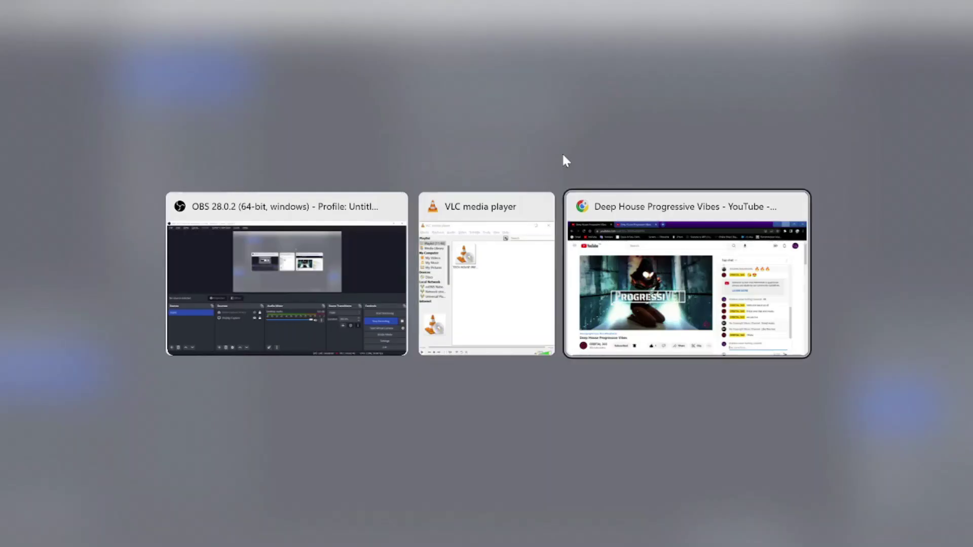
pyautogui.hotkey('alt', 'Tab')
pyautogui.hotkey('alt', 'Tab')
pyautogui.hotkey('alt', 'Tab')
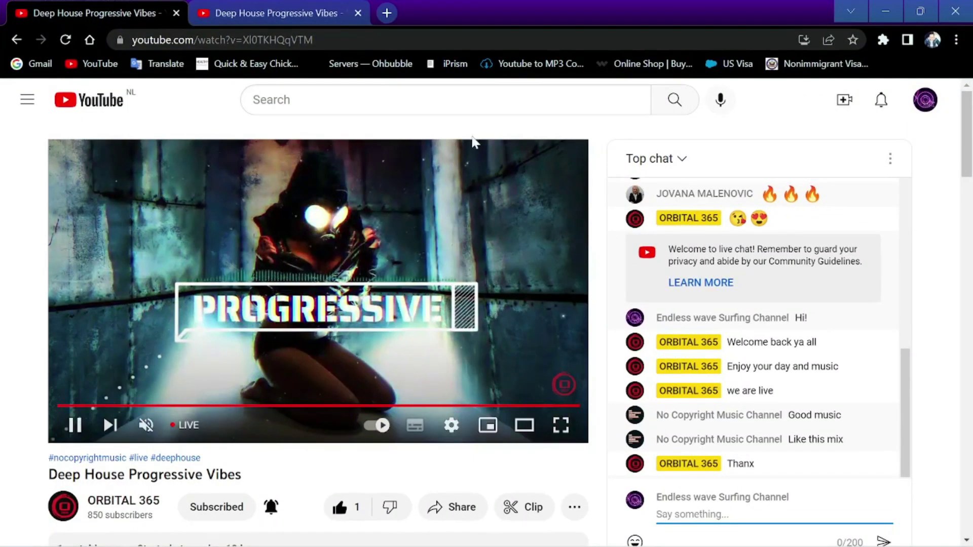
pyautogui.click(317, 11)
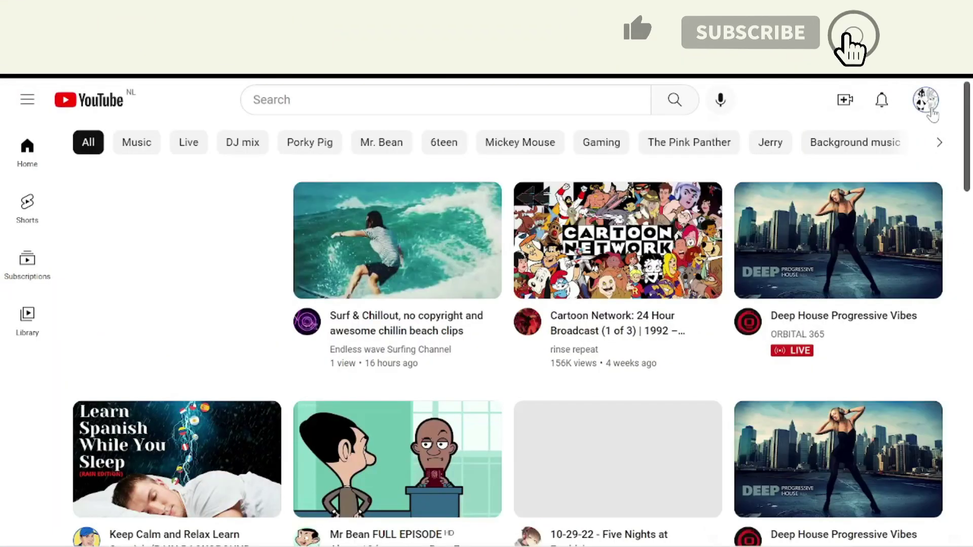
# Switch YouTube to the first channel in the accounts list and open that channel's page
pyautogui.click(926, 100)
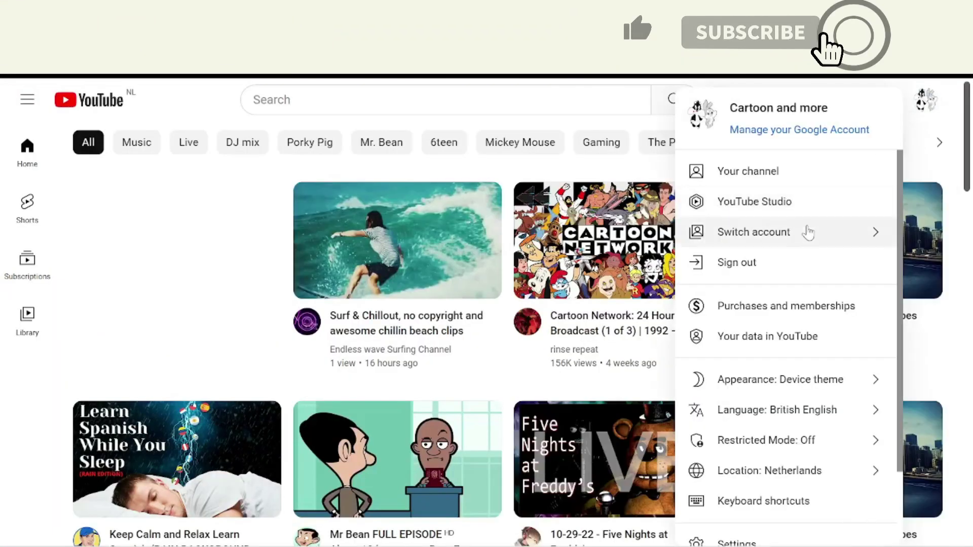
pyautogui.click(801, 236)
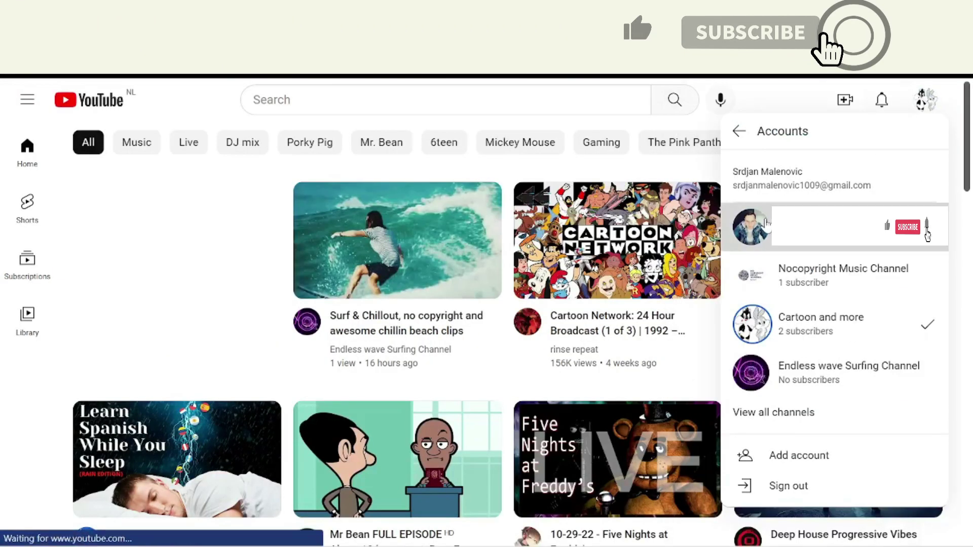
pyautogui.click(775, 232)
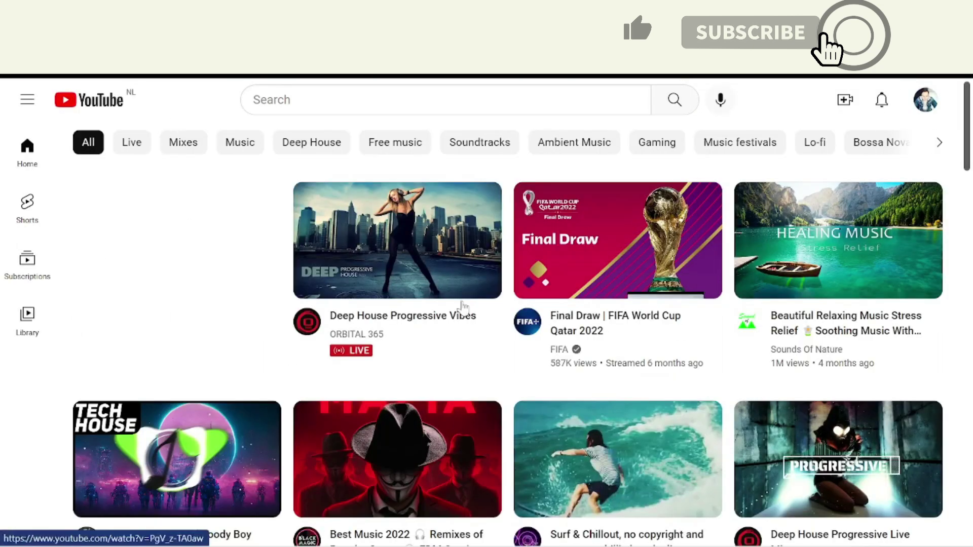
pyautogui.click(927, 104)
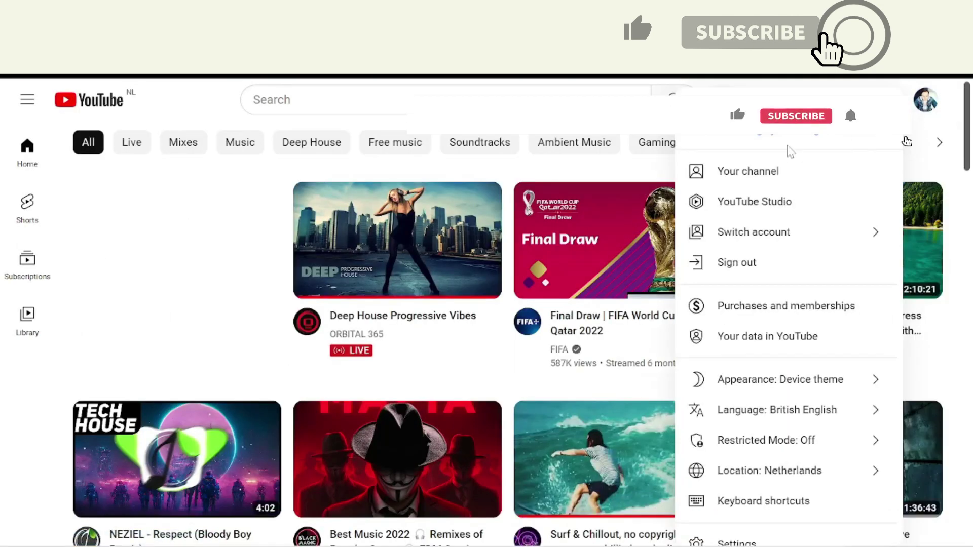
pyautogui.click(783, 172)
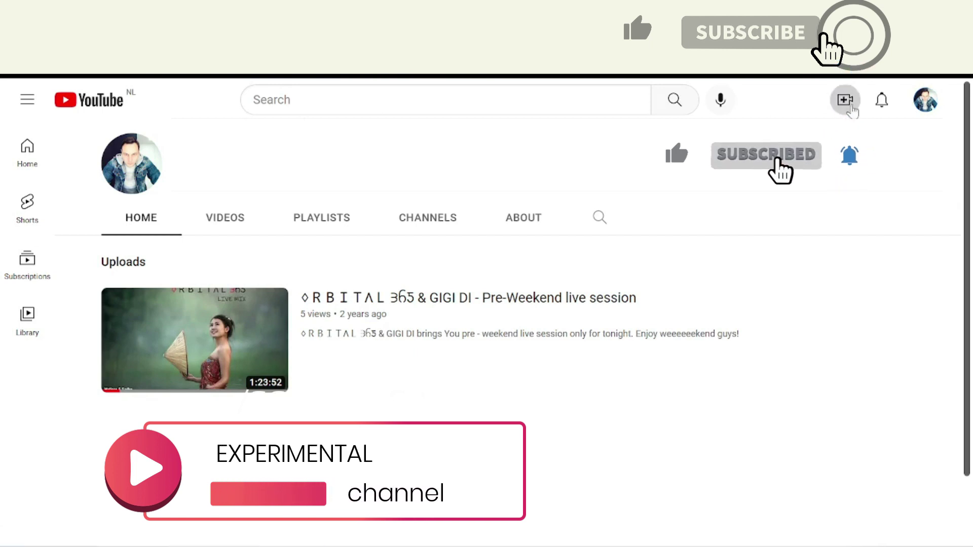
# Start setting up a live stream for right now, using Streaming software as the stream type
pyautogui.click(850, 108)
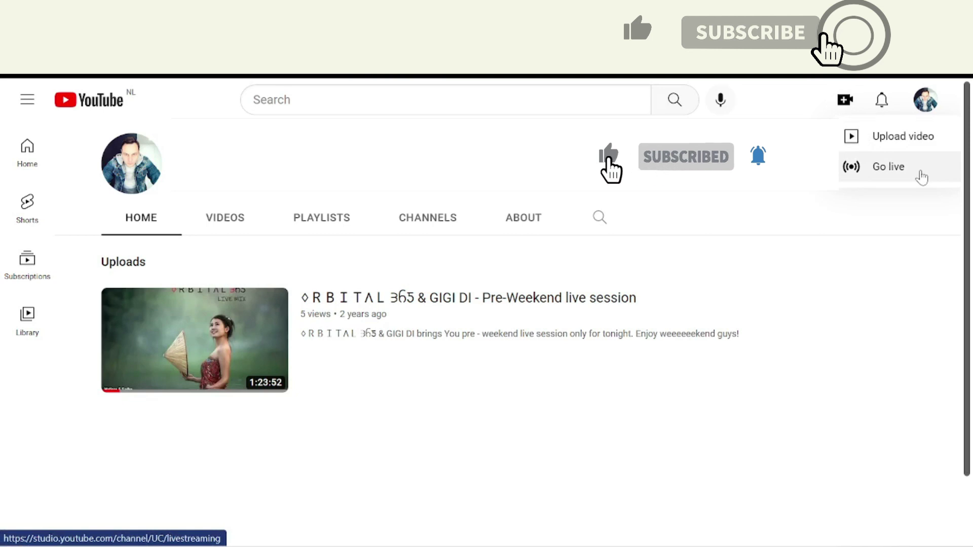
pyautogui.click(921, 178)
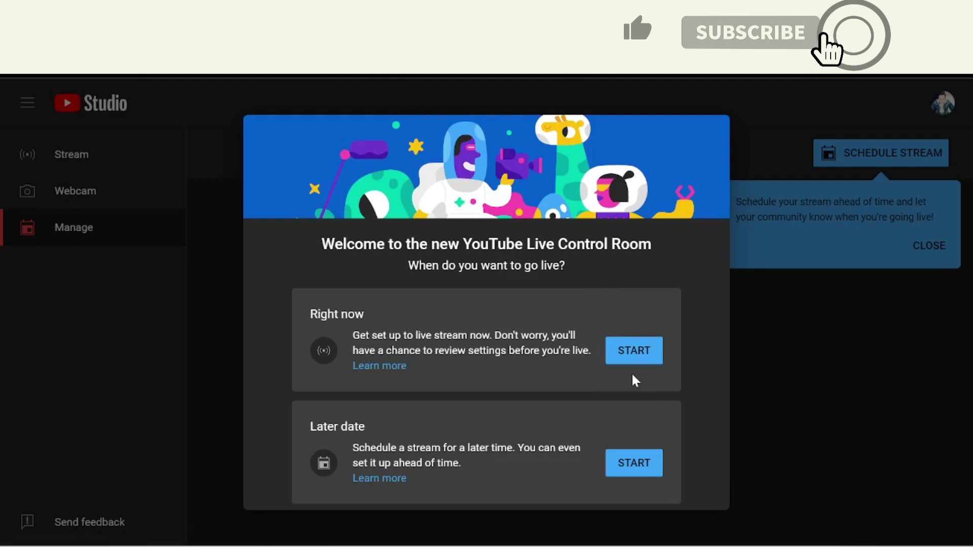
pyautogui.click(628, 358)
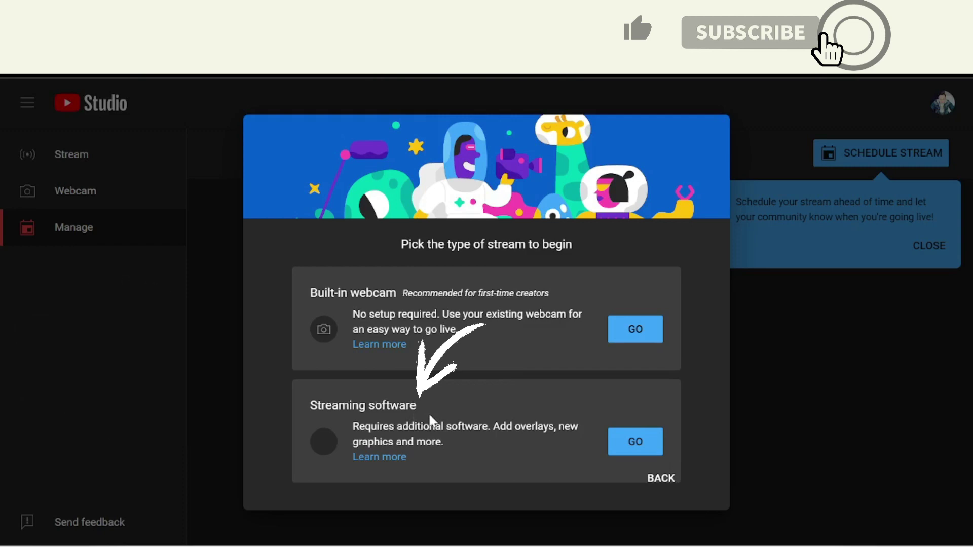
pyautogui.click(635, 445)
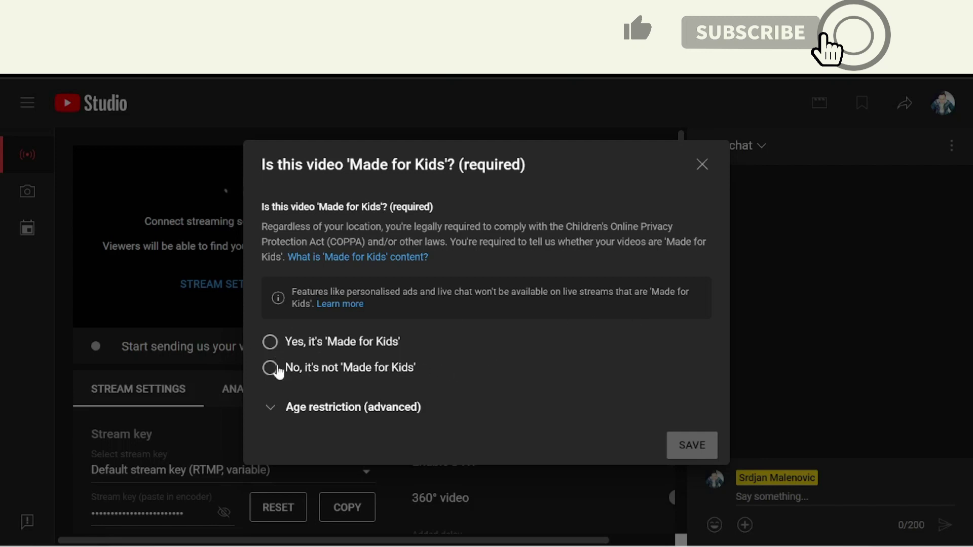
# Declare the stream as not 'Made for Kids', expand the age restriction options and save the audience setting
pyautogui.click(270, 368)
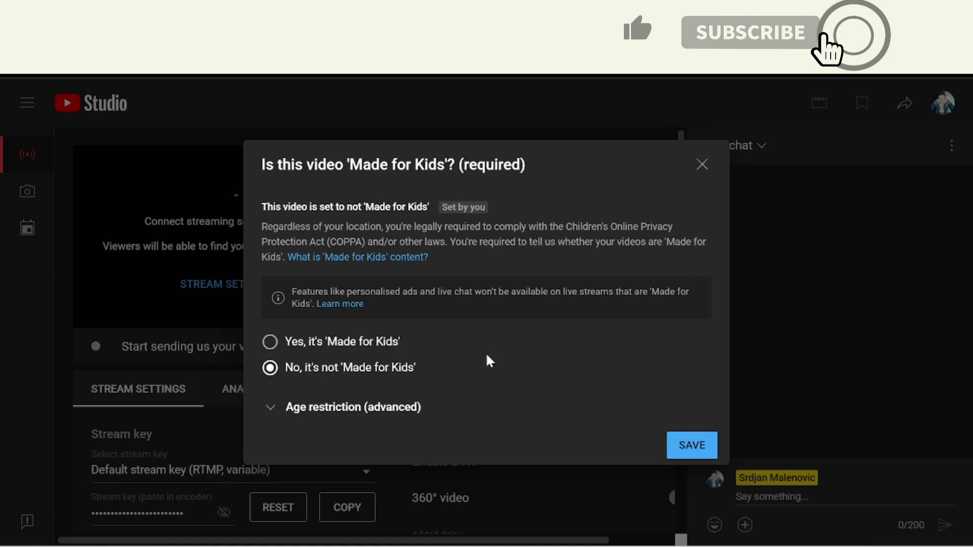
pyautogui.click(277, 408)
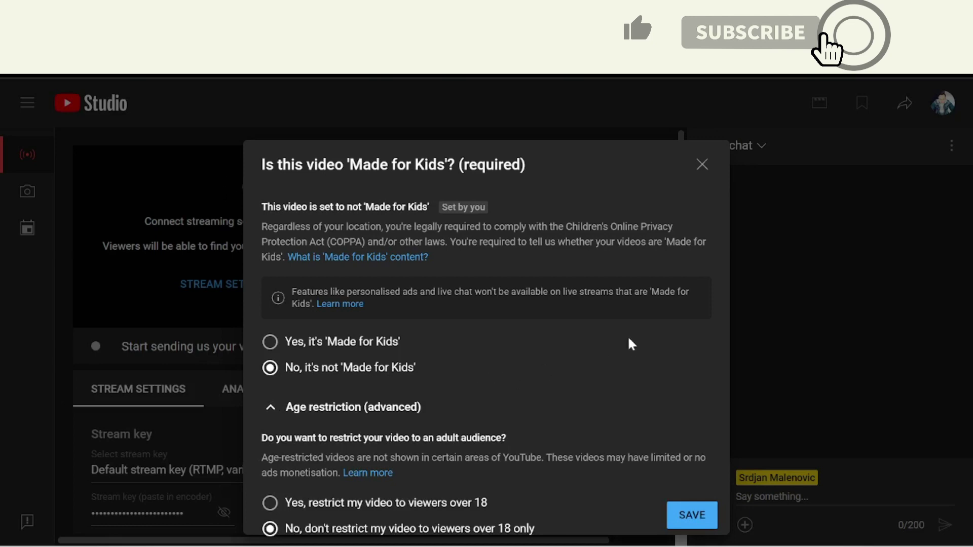
pyautogui.click(688, 515)
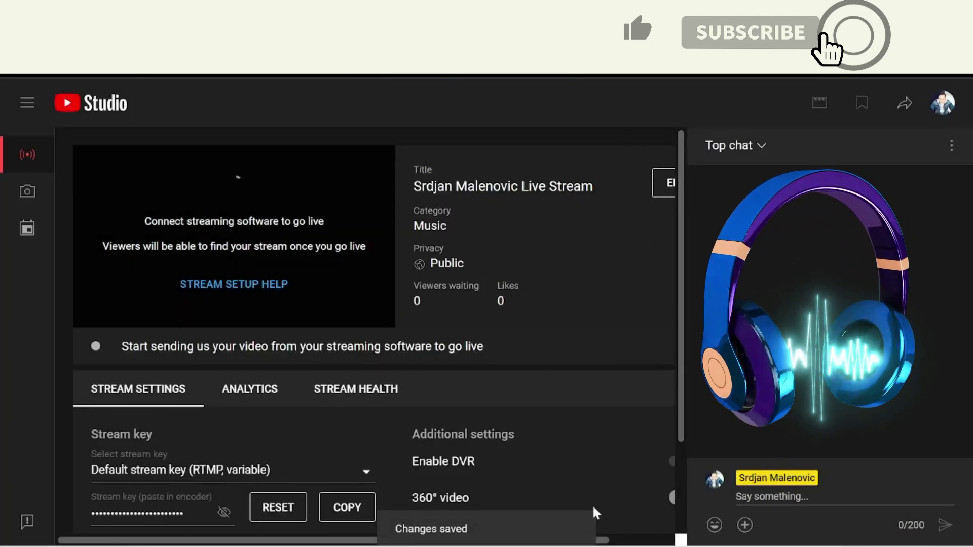
# Edit the stream's settings and change its title to "Deep House Live Stream"
pyautogui.moveTo(601, 541); pyautogui.dragTo(663, 541)
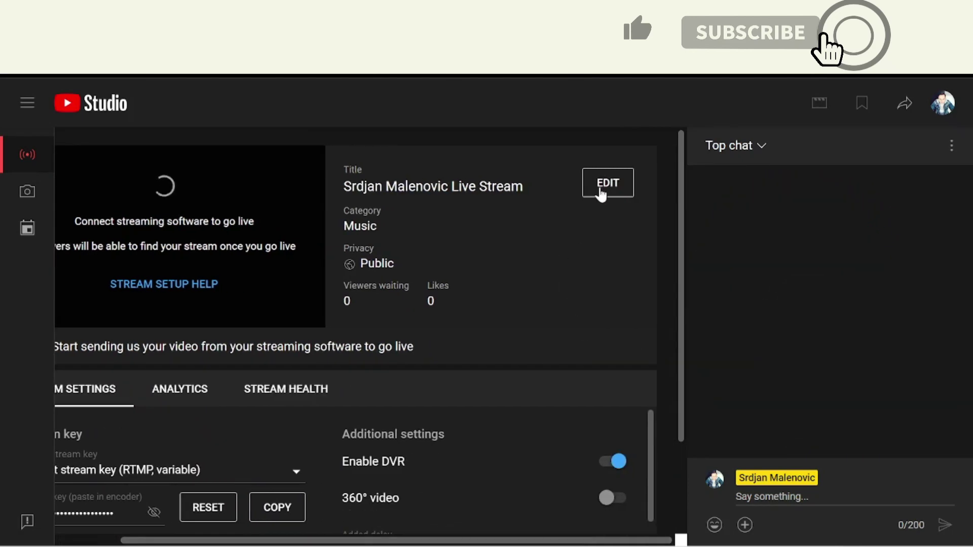
pyautogui.click(601, 194)
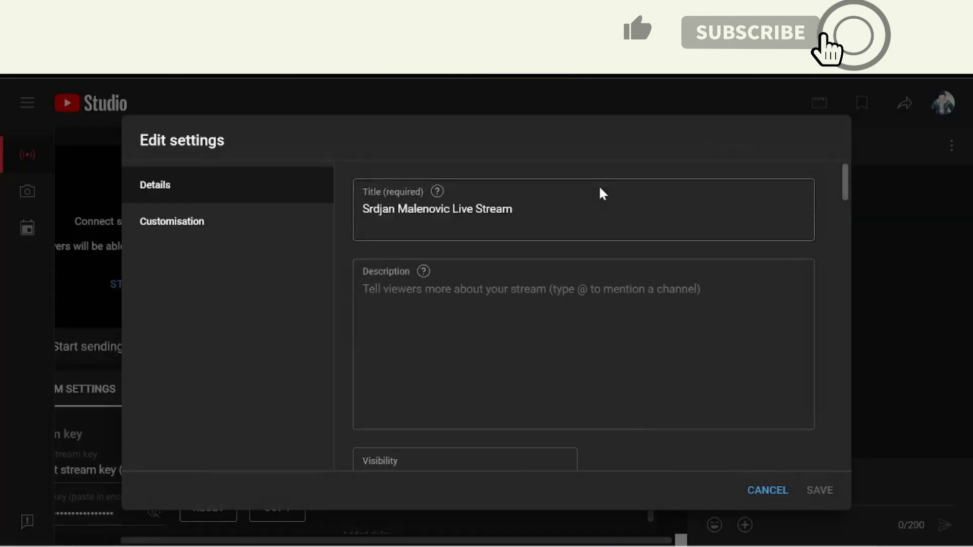
pyautogui.moveTo(513, 209); pyautogui.dragTo(362, 209)
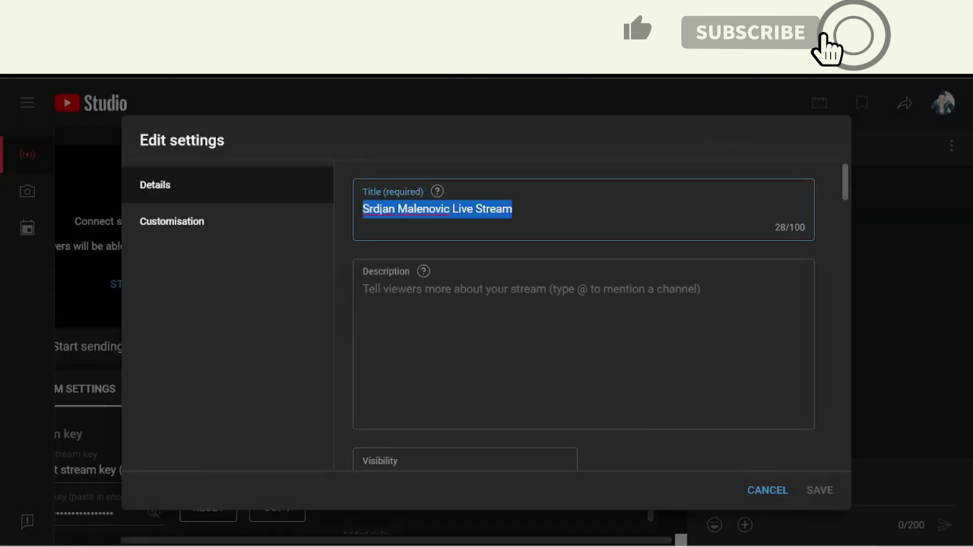
pyautogui.click(451, 209)
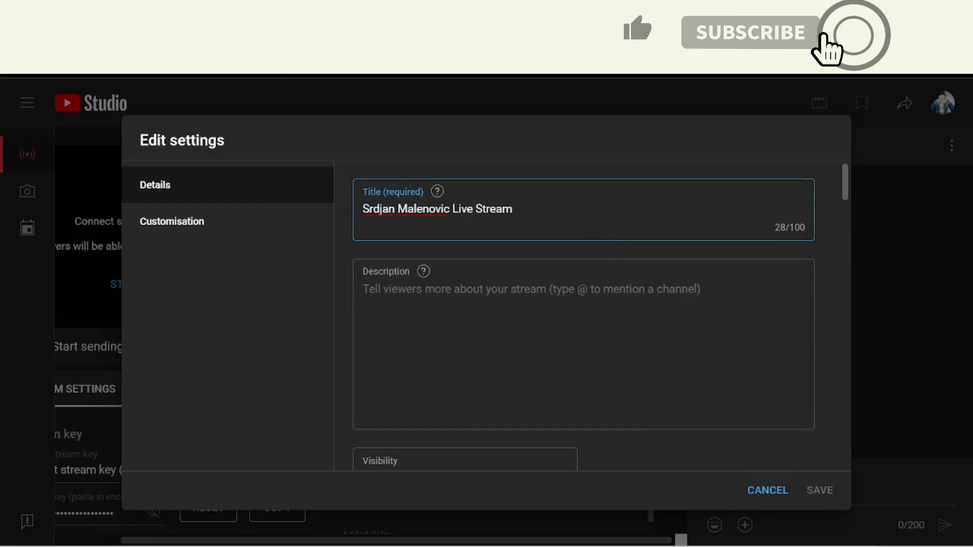
pyautogui.hotkey('ctrl', 'shift', 'Left')
pyautogui.hotkey('ctrl', 'shift', 'Left')
pyautogui.write('Deep ')
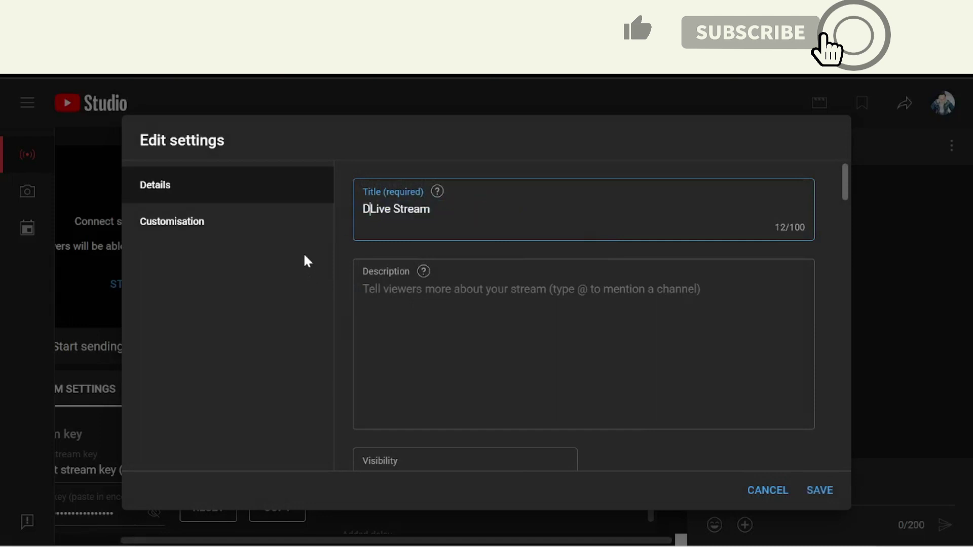
pyautogui.write('House')
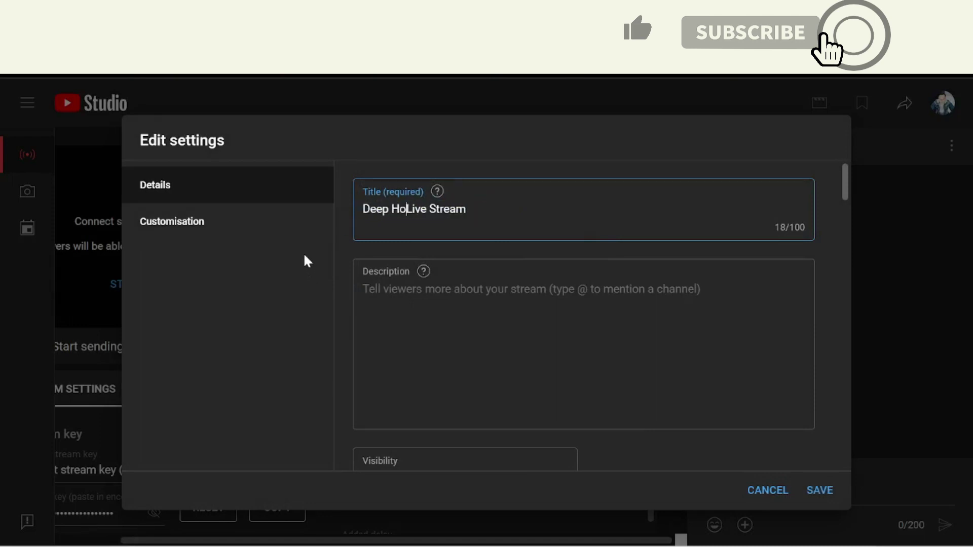
# Fill in the stream description with "#live #music" and, on a second line, "Streaming Live Music"
pyautogui.click(362, 263)
pyautogui.write('#')
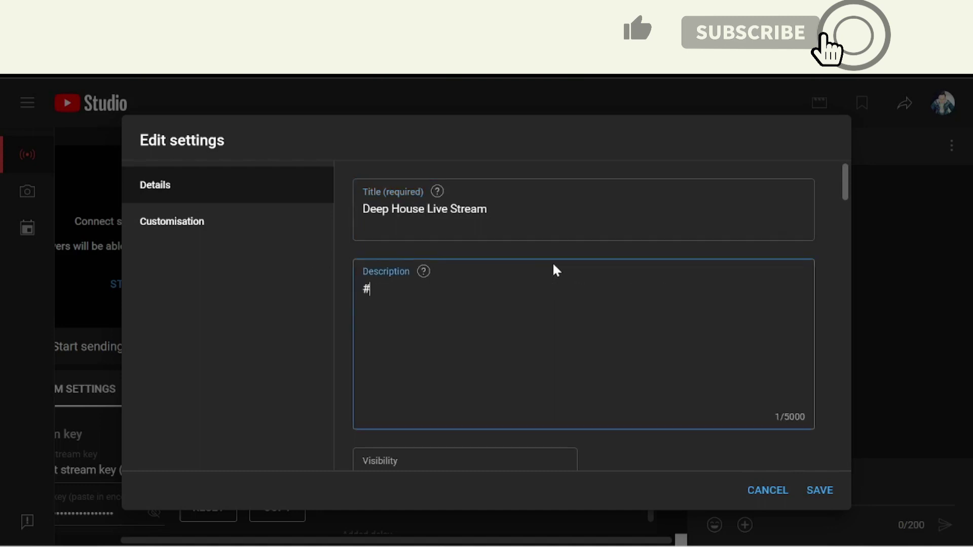
pyautogui.write('lie')
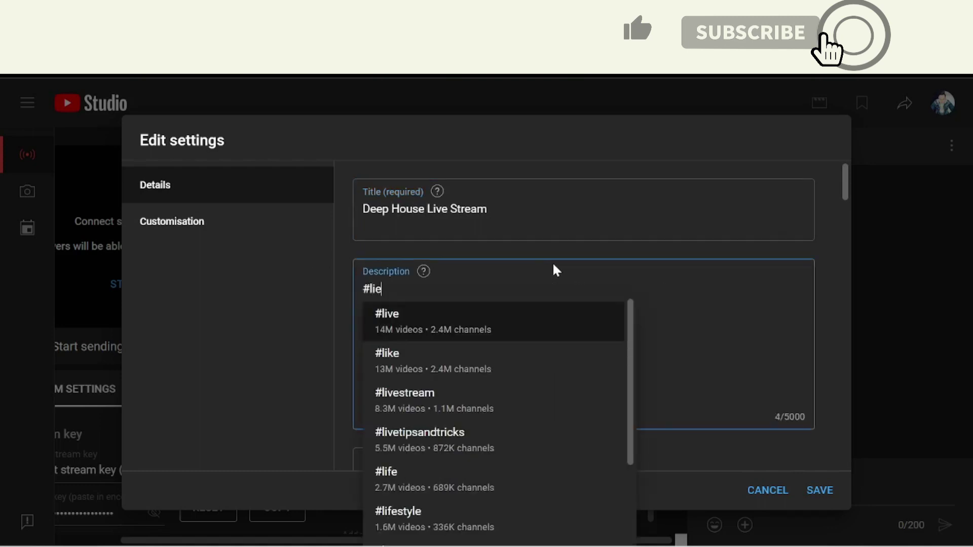
pyautogui.press('BackSpace')
pyautogui.write('e')
pyautogui.press('BackSpace')
pyautogui.write('v')
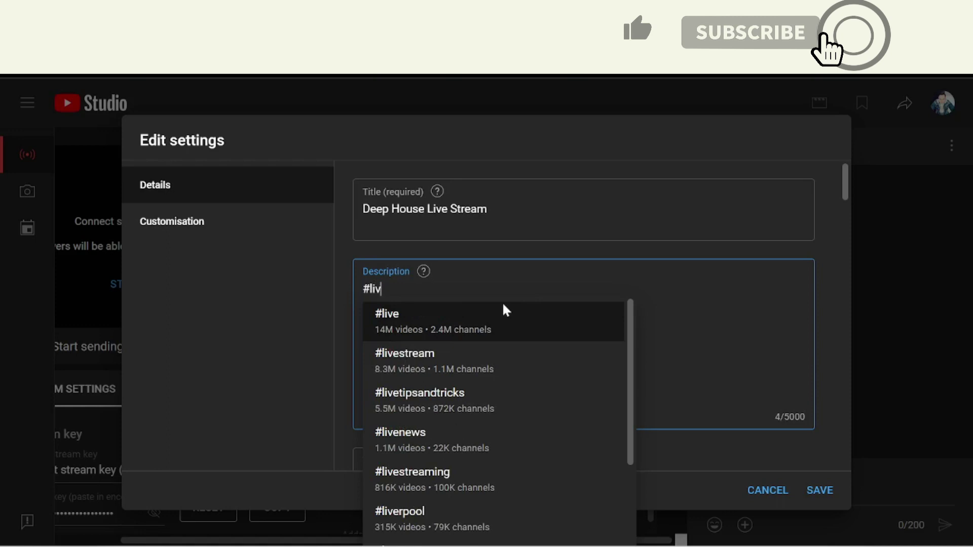
pyautogui.click(503, 318)
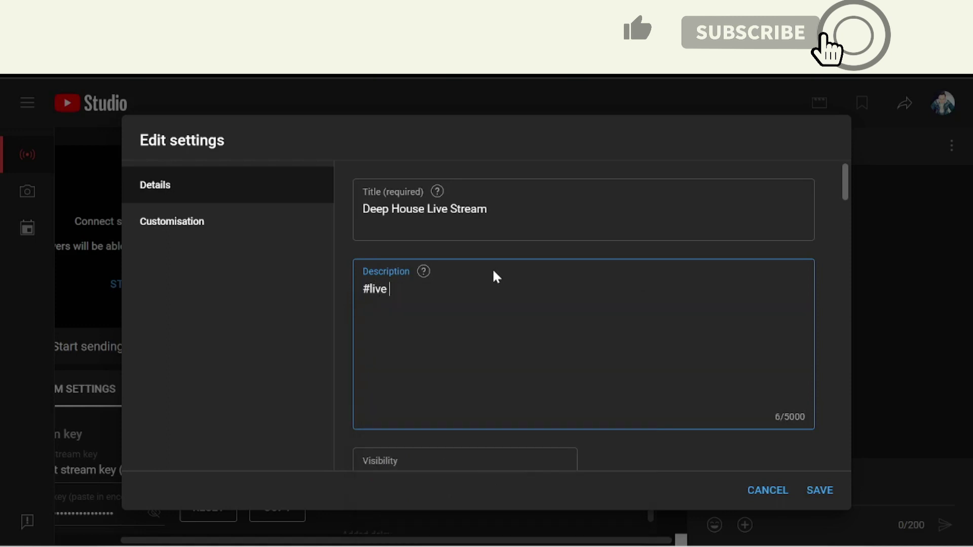
pyautogui.write('#')
pyautogui.write('music')
pyautogui.write(' Strea')
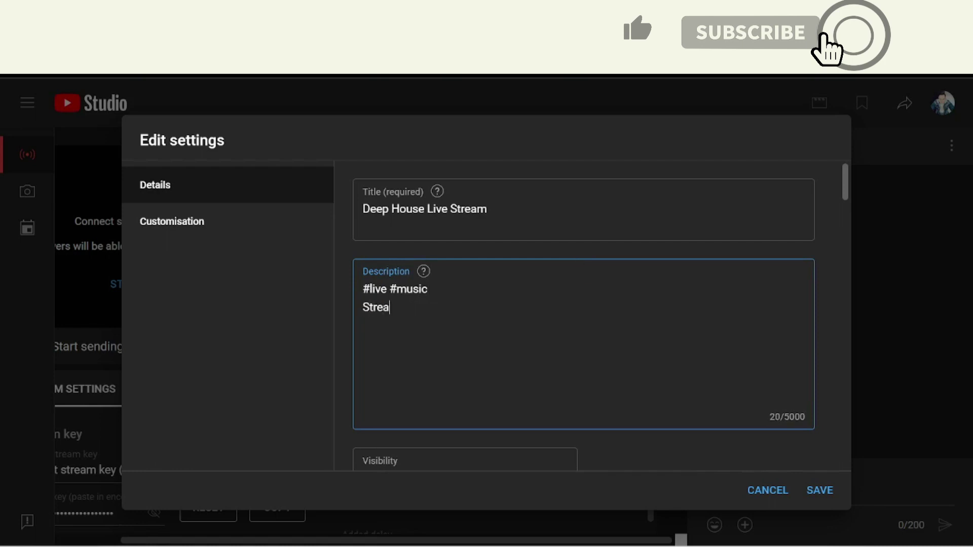
pyautogui.write('ming Live Music')
# Examine the privacy choices offered for the stream's visibility
pyautogui.scroll(-2, 582, 314)
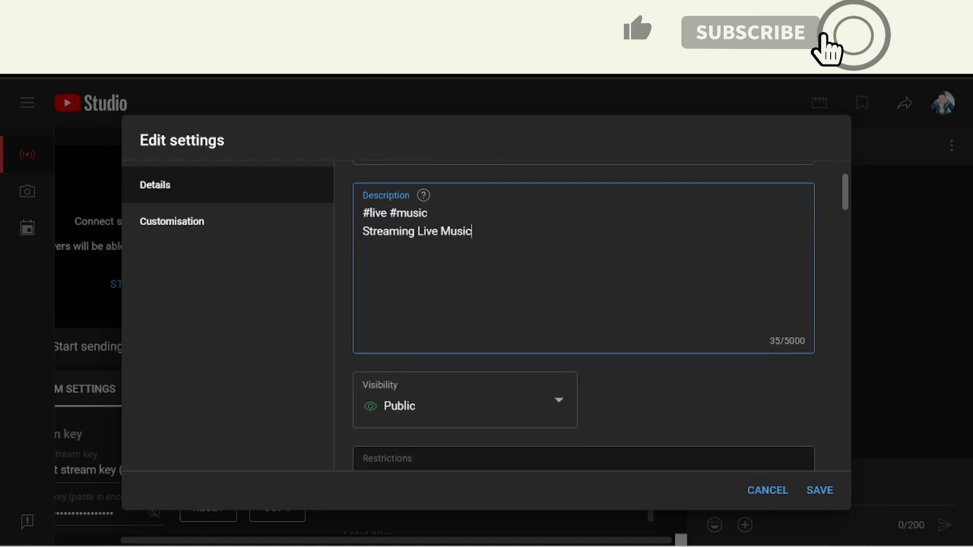
pyautogui.scroll(-2, 517, 302)
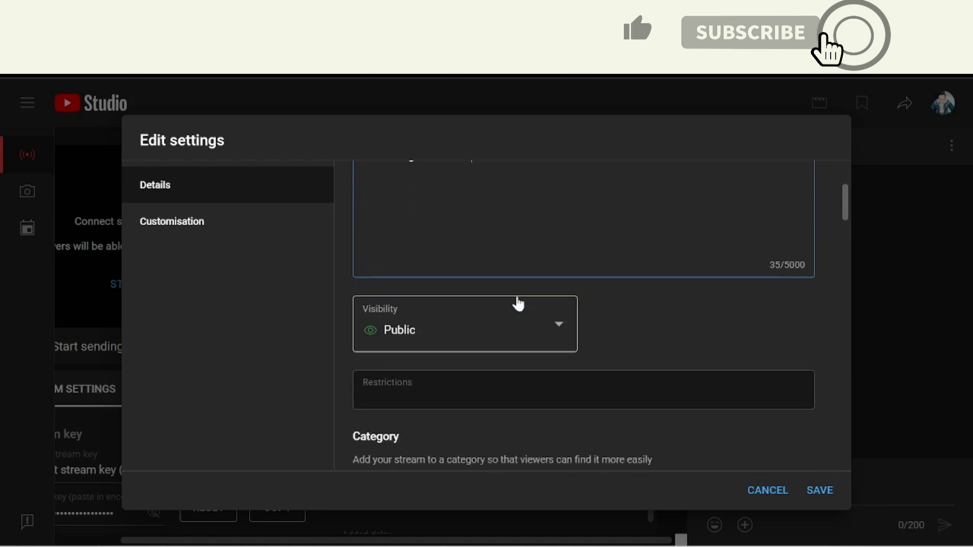
pyautogui.click(560, 322)
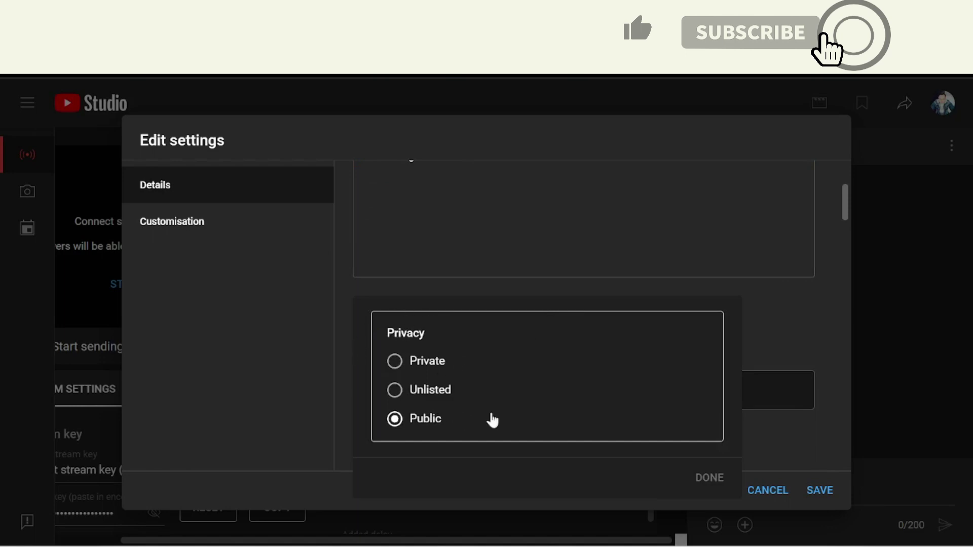
pyautogui.click(759, 343)
# Choose Music as the stream's category
pyautogui.scroll(-3, 752, 329)
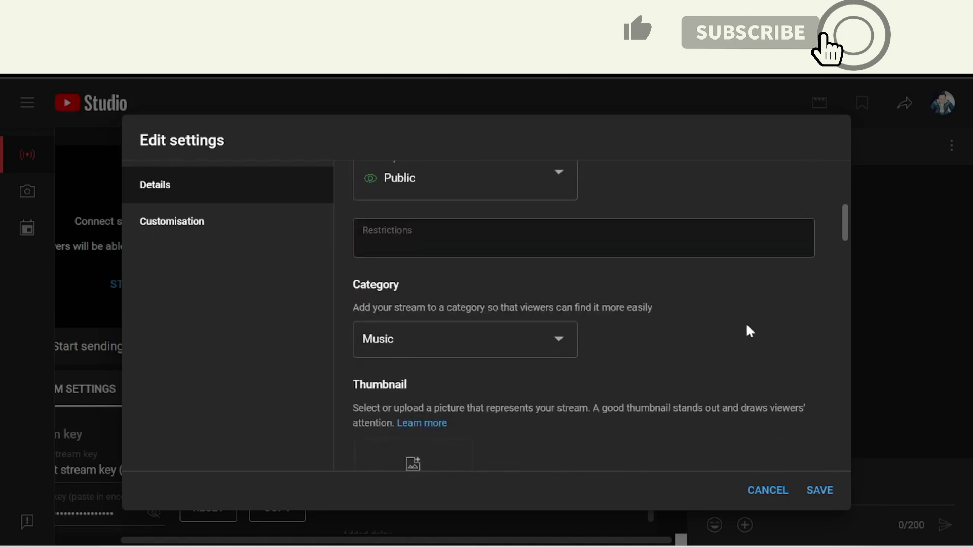
pyautogui.click(558, 338)
pyautogui.click(538, 273)
pyautogui.scroll(-3, 621, 344)
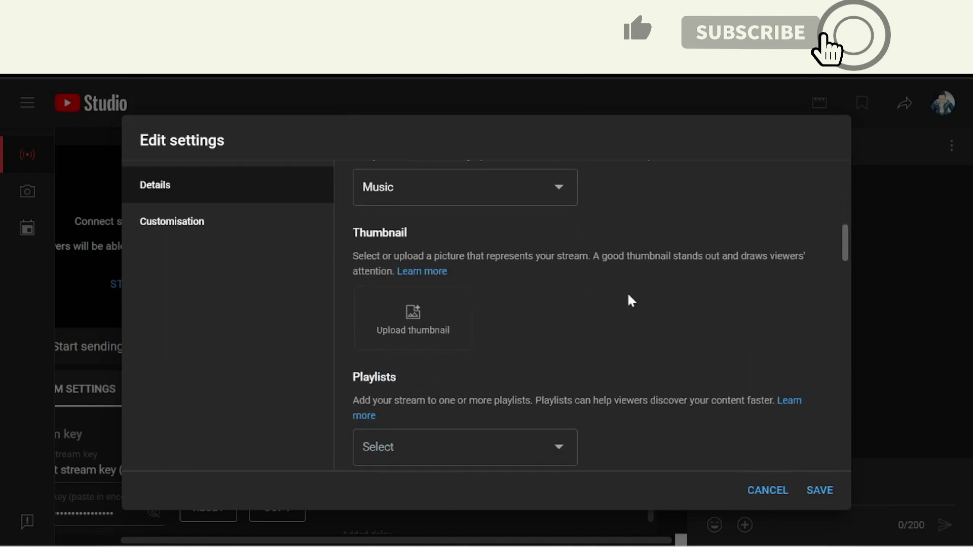
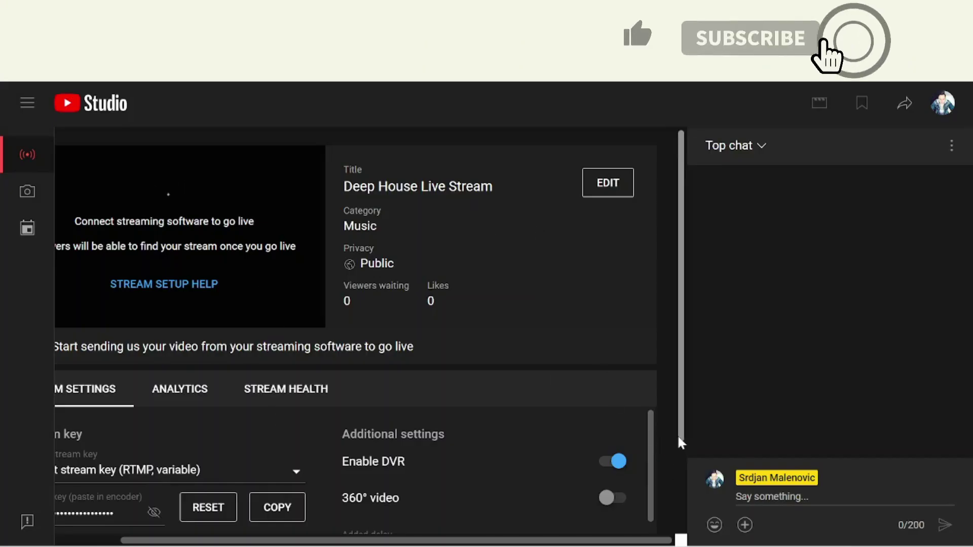
# Reveal the default stream key in the YouTube Studio stream settings and copy it
pyautogui.moveTo(679, 443); pyautogui.dragTo(679, 521)
pyautogui.hscroll(-3, 419, 506)
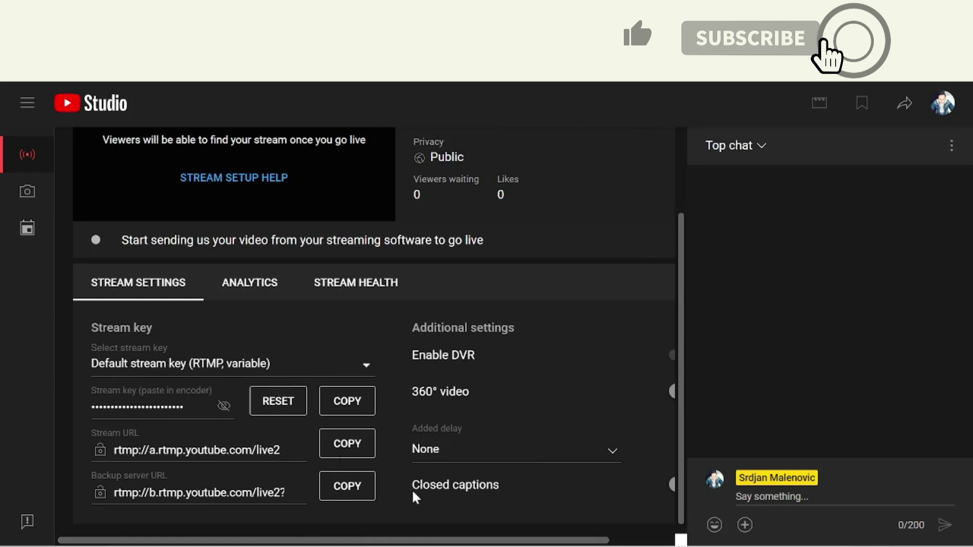
pyautogui.click(223, 406)
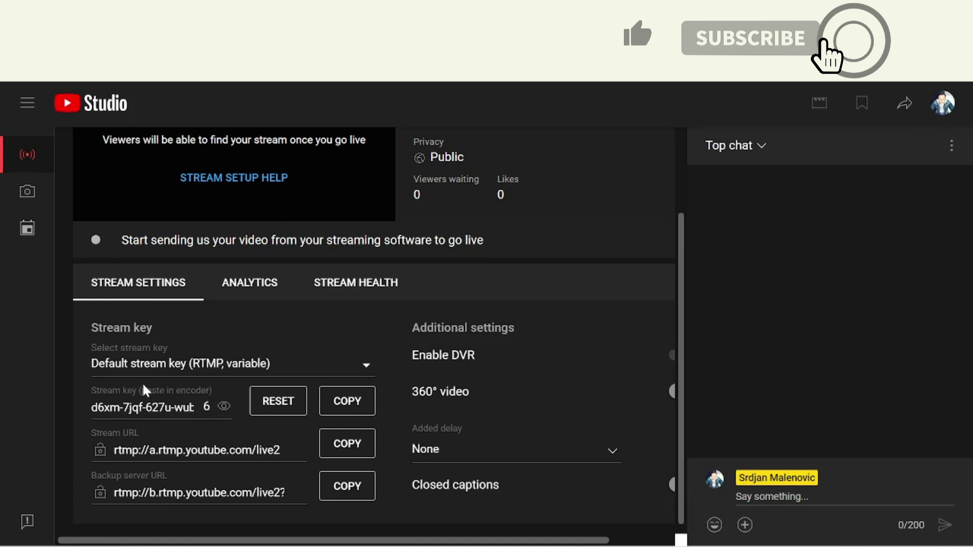
pyautogui.click(349, 401)
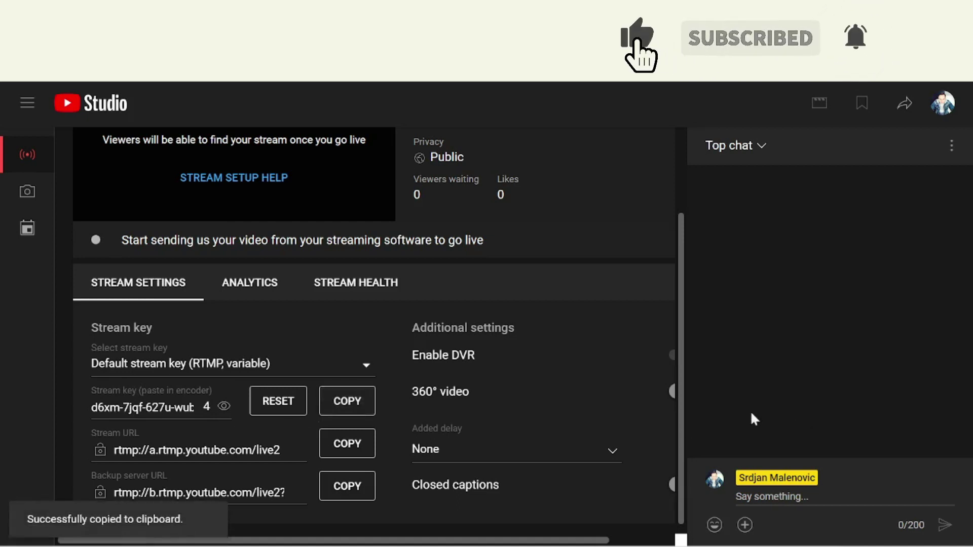
# Switch to OBS, replace the stream key in the Stream settings with the copied stream key, and reveal it
pyautogui.hotkey('alt', 'Tab')
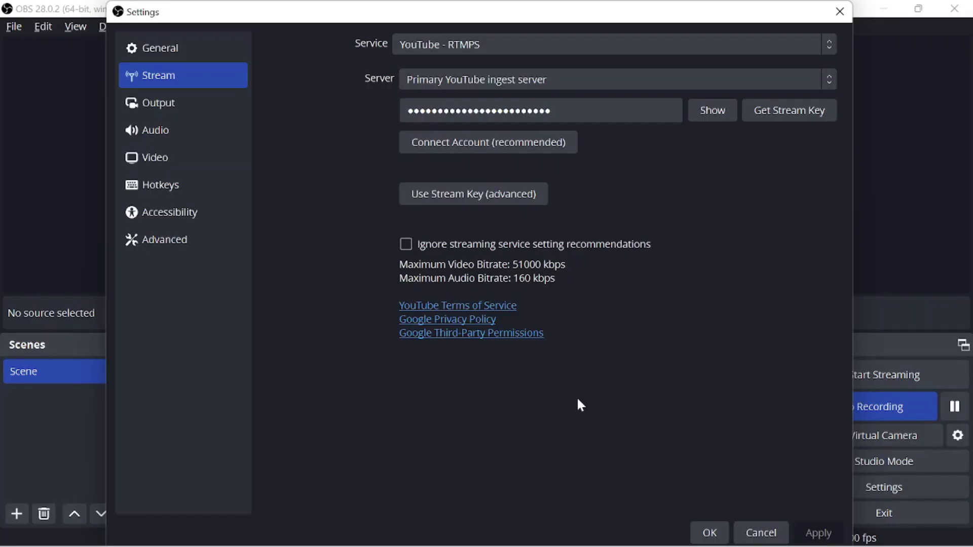
pyautogui.click(561, 121)
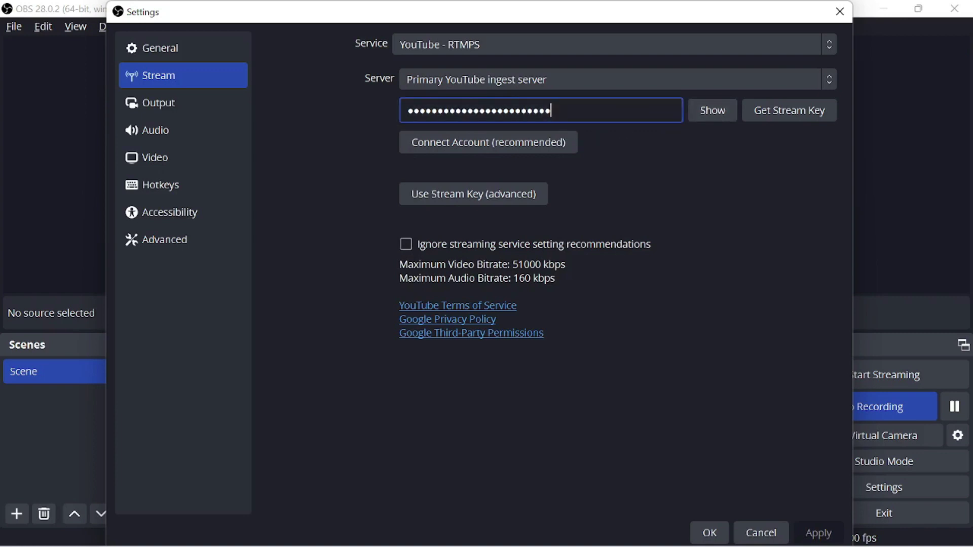
pyautogui.hotkey('ctrl', 'a')
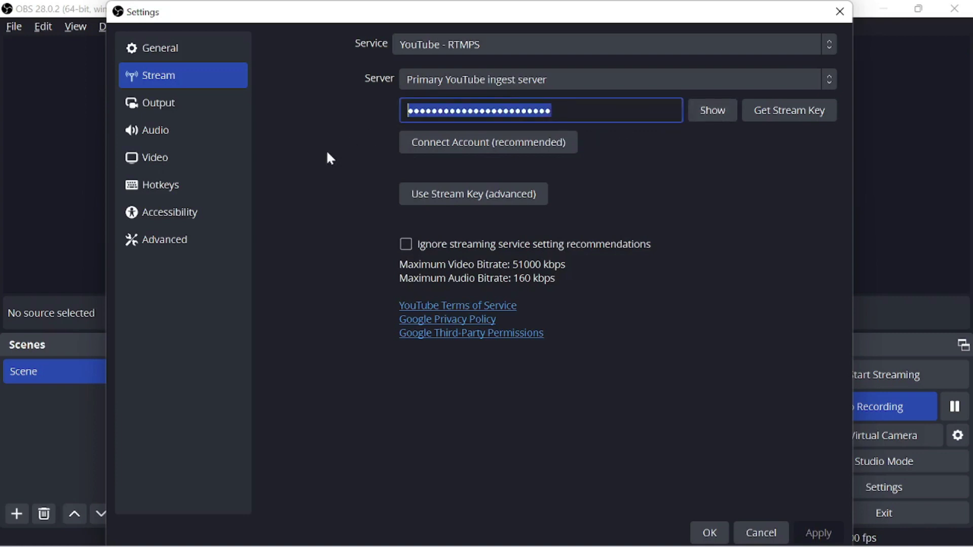
pyautogui.hotkey('ctrl', 'v')
pyautogui.click(714, 111)
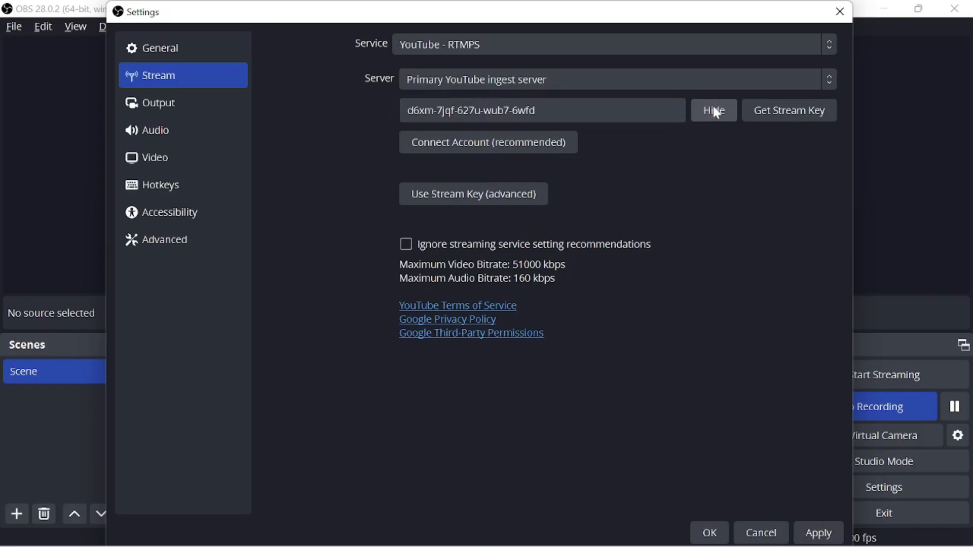
# Compare the revealed stream key in YouTube Studio with the one in OBS, and save the OBS stream settings
pyautogui.hotkey('alt', 'Tab')
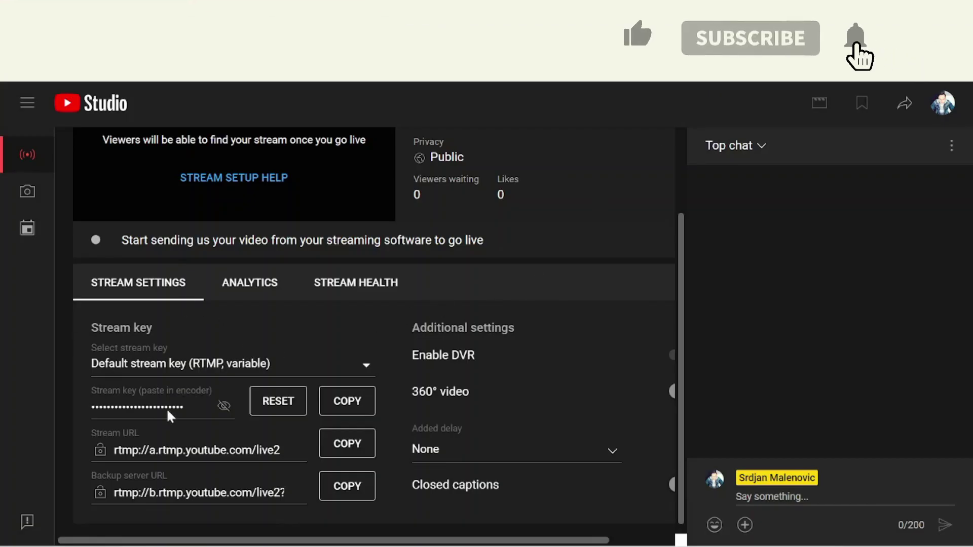
pyautogui.click(222, 409)
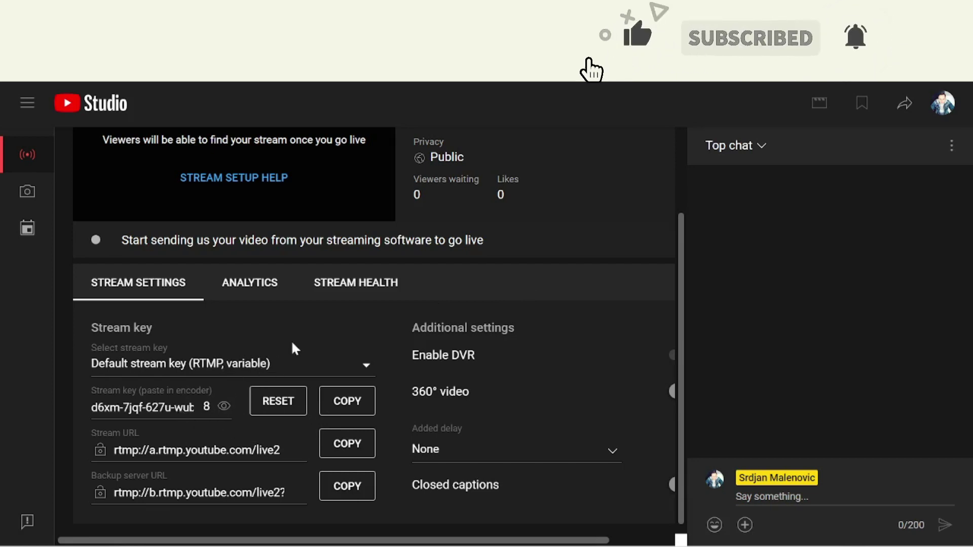
pyautogui.hotkey('alt', 'Tab')
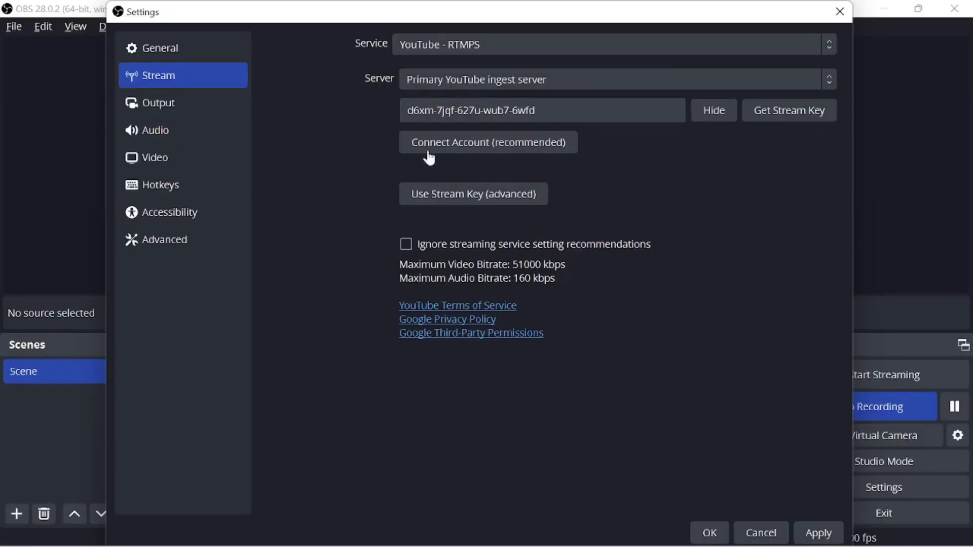
pyautogui.click(709, 533)
# Review the global audio devices in the OBS audio settings and close the settings
pyautogui.click(848, 489)
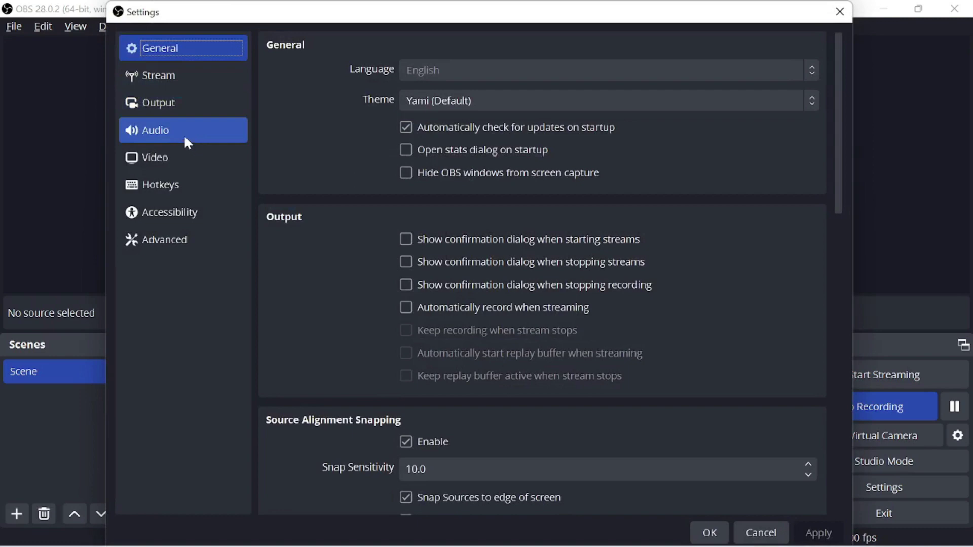
pyautogui.click(183, 135)
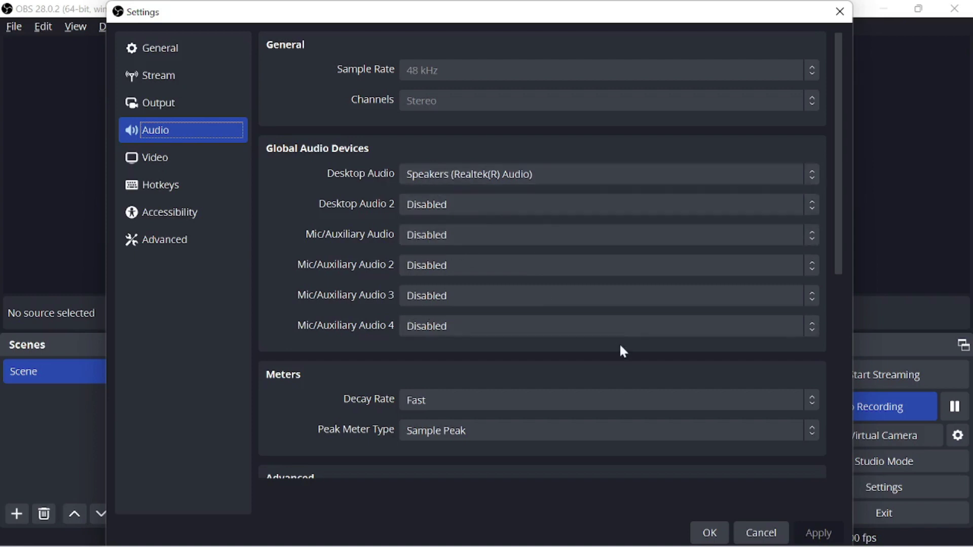
pyautogui.click(709, 532)
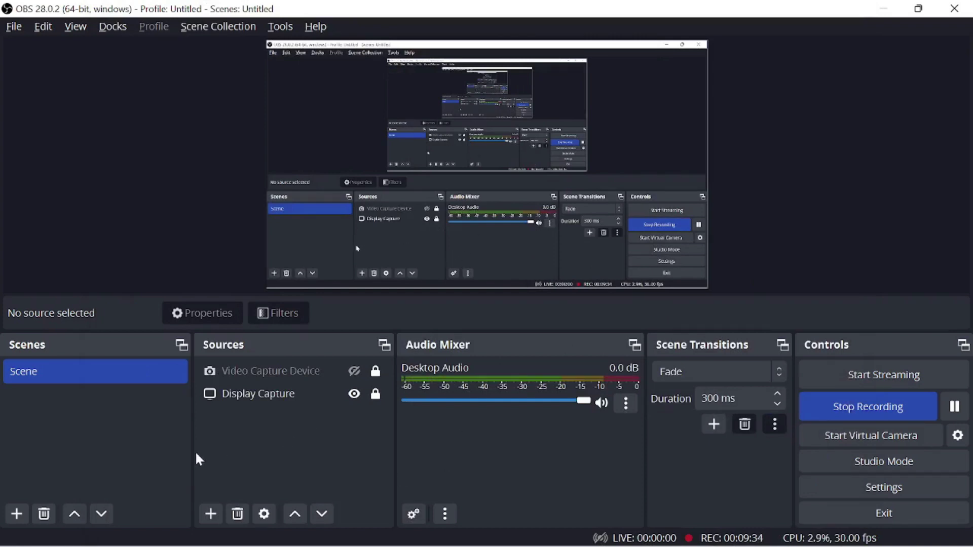
# Add a new image source named "Image" to the scene
pyautogui.click(211, 512)
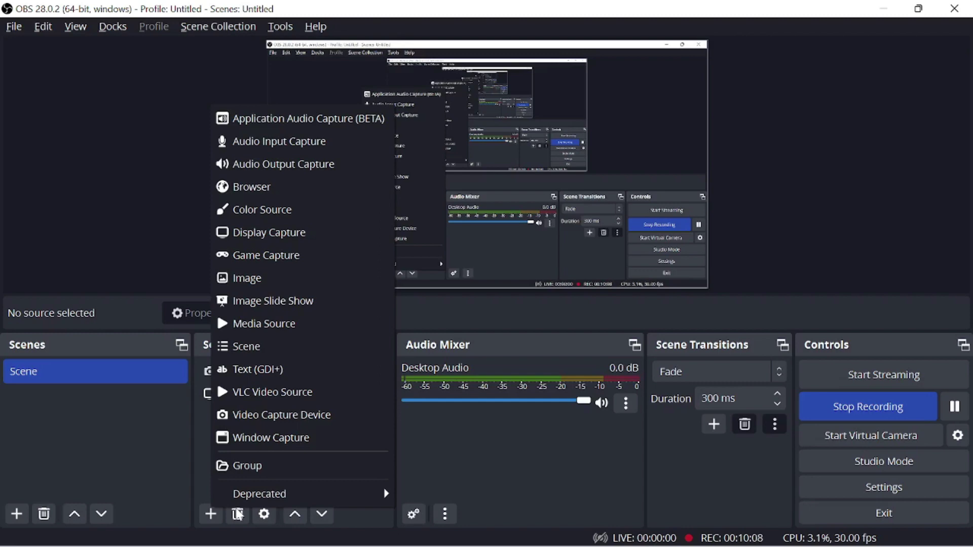
pyautogui.click(299, 278)
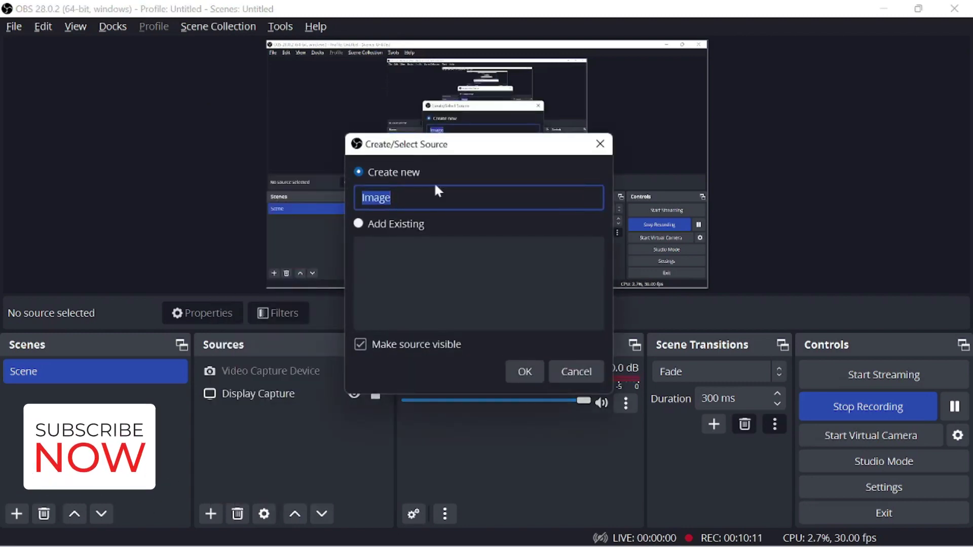
pyautogui.click(524, 374)
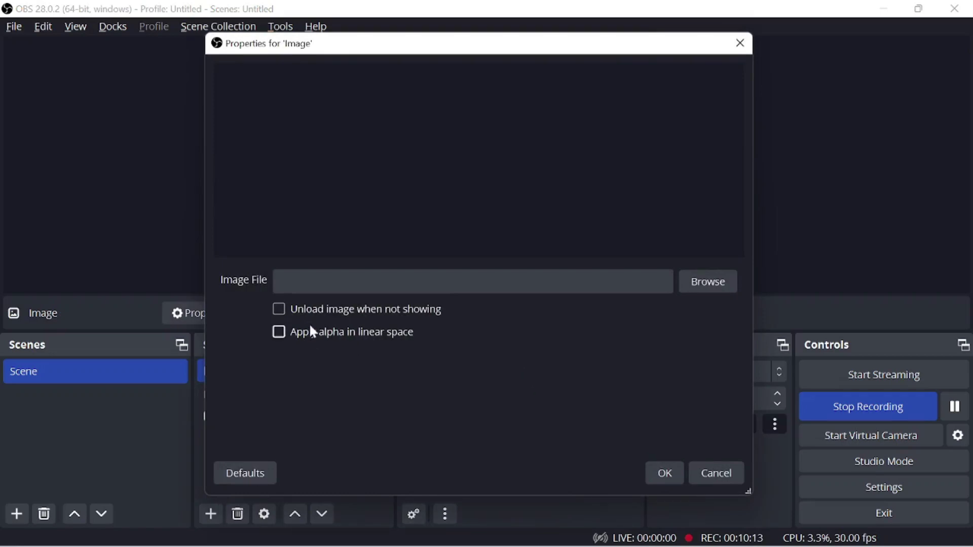
# Load the Minecraft background JPG from the desktop's Random folder as the new source's image file
pyautogui.click(684, 286)
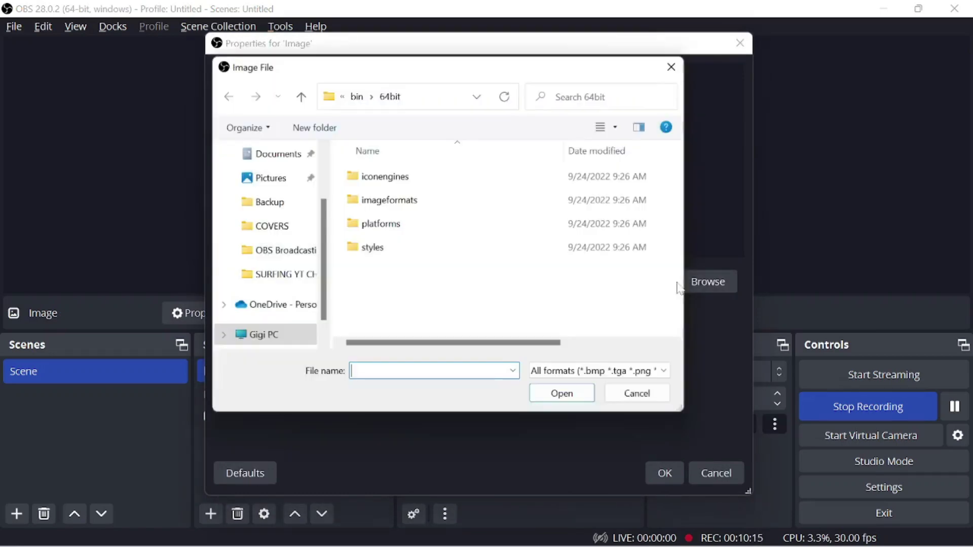
pyautogui.click(278, 182)
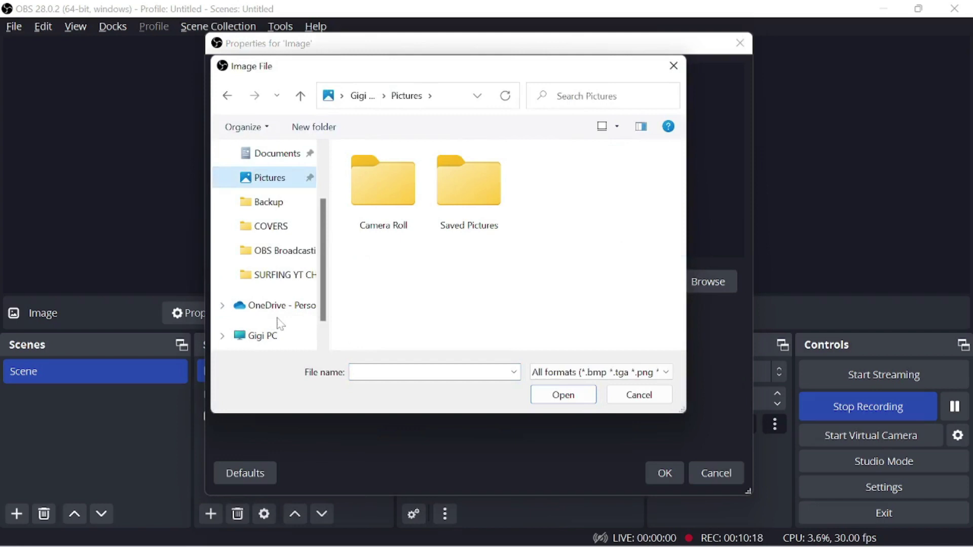
pyautogui.scroll(2, 280, 306)
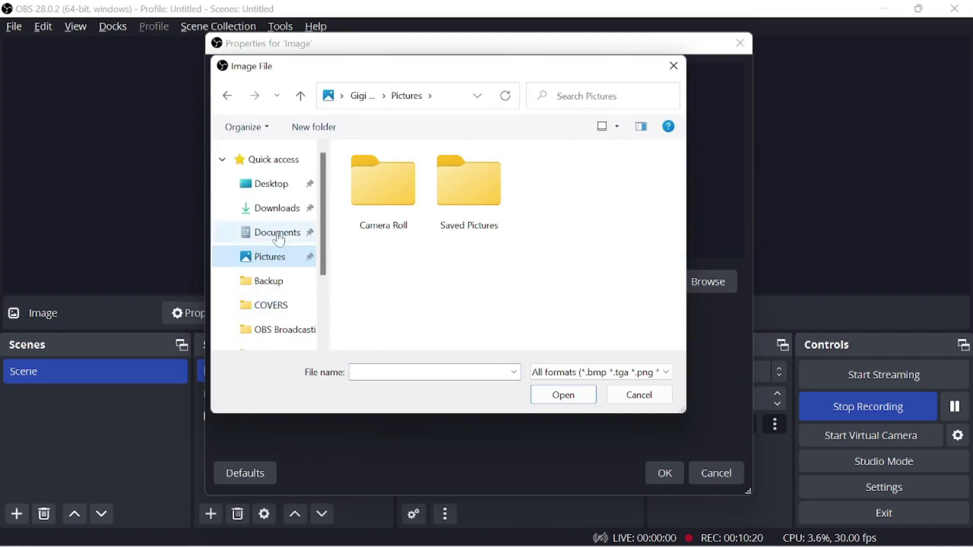
pyautogui.click(275, 189)
pyautogui.click(400, 219)
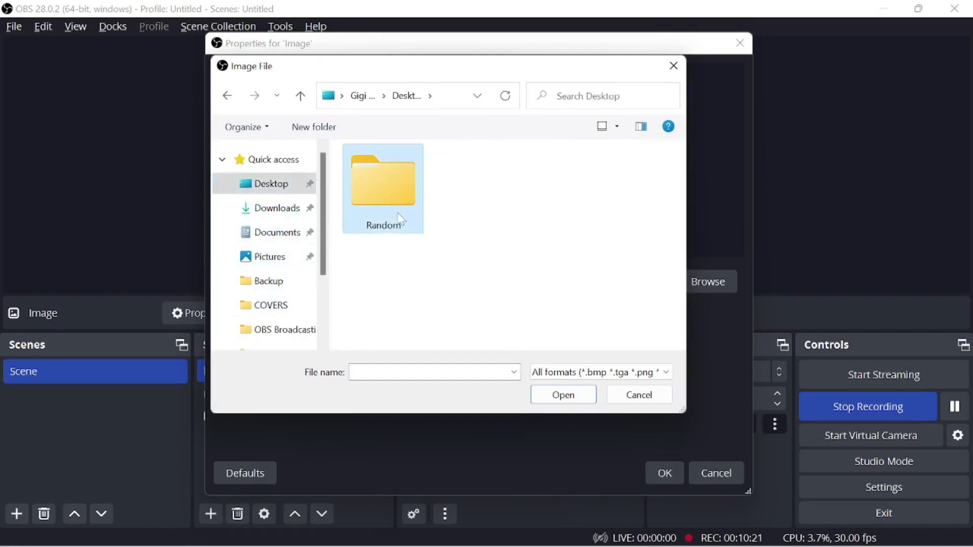
pyautogui.doubleClick(392, 191)
pyautogui.click(394, 174)
pyautogui.click(589, 403)
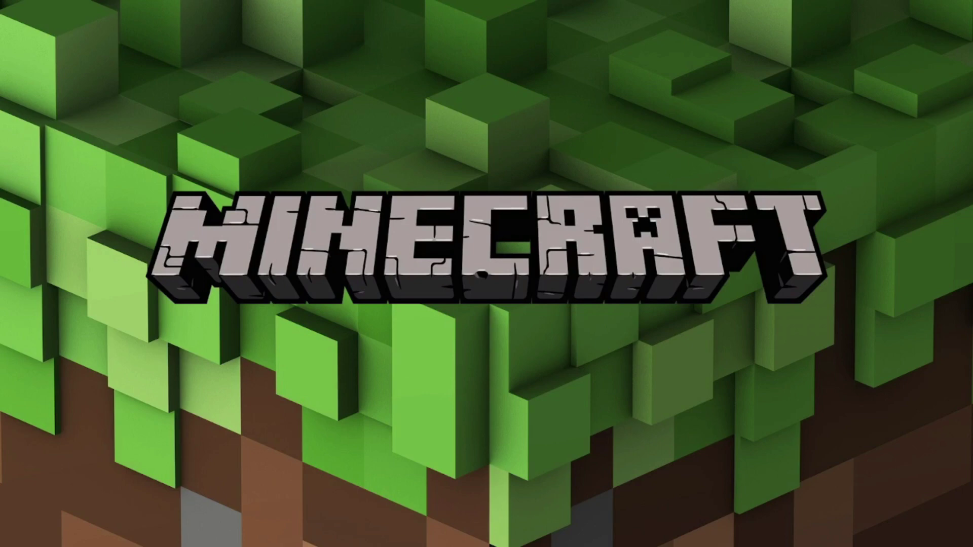
# Remove the "Image" source from the scene
pyautogui.click(354, 395)
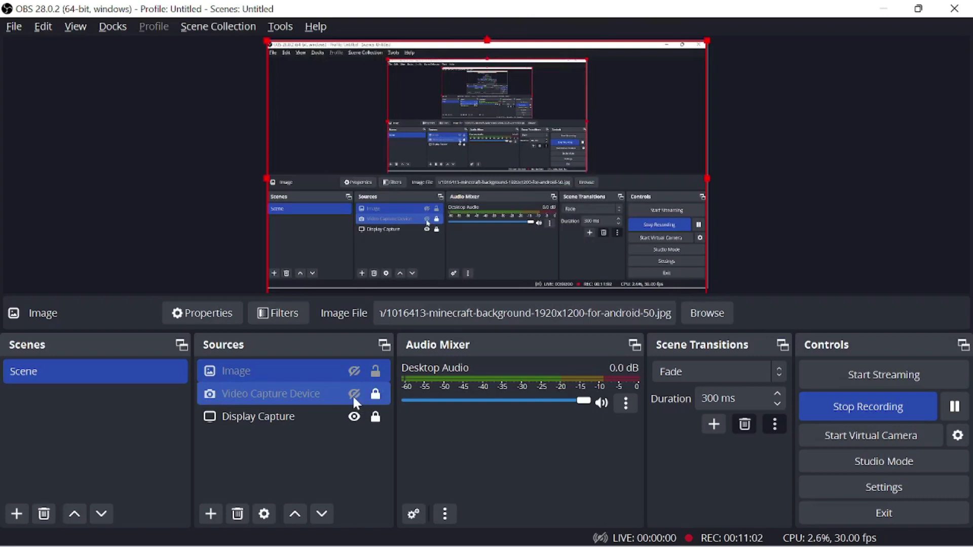
pyautogui.click(340, 376)
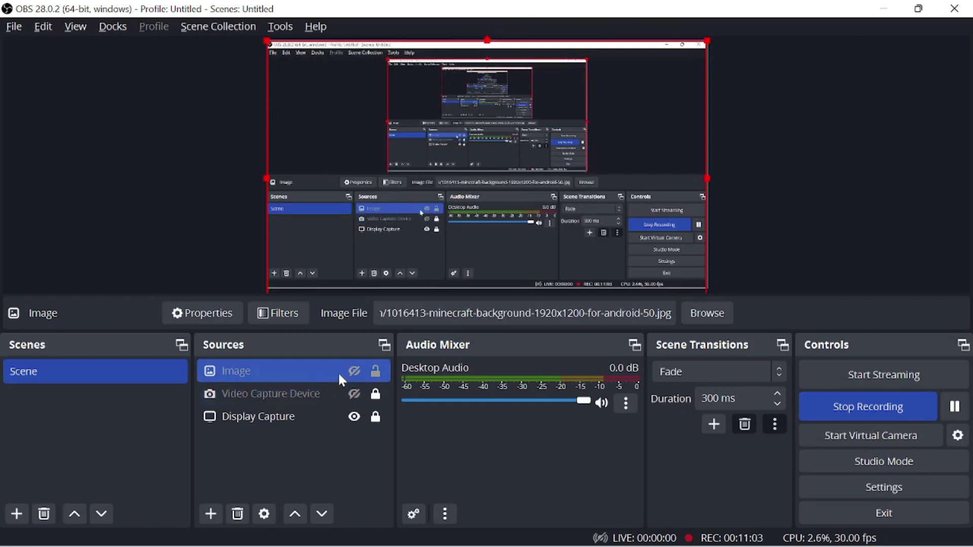
pyautogui.click(238, 513)
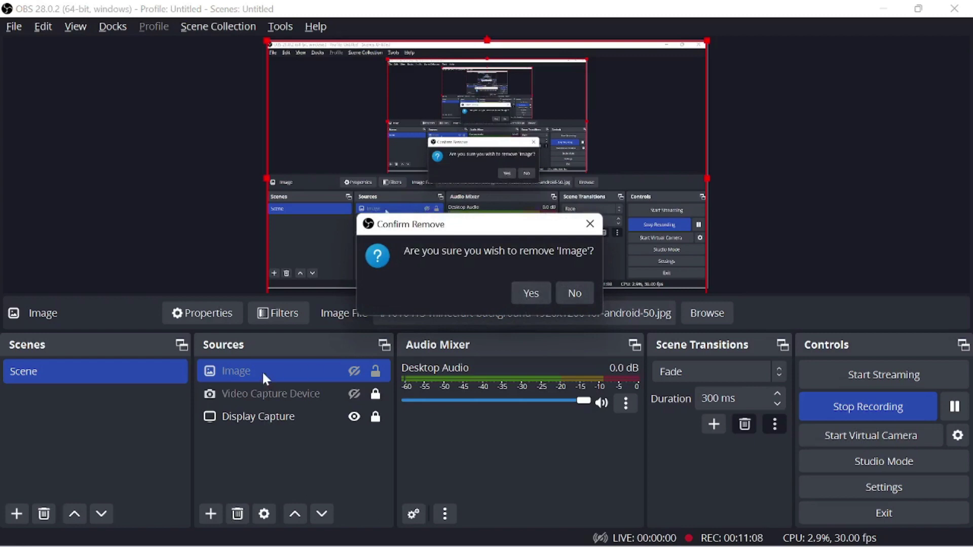
pyautogui.click(522, 298)
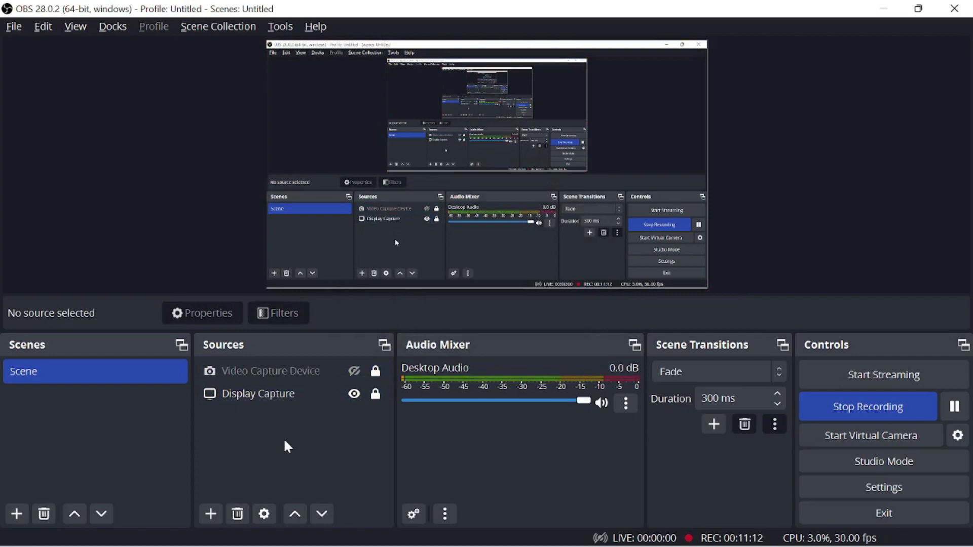
pyautogui.click(254, 387)
pyautogui.click(211, 513)
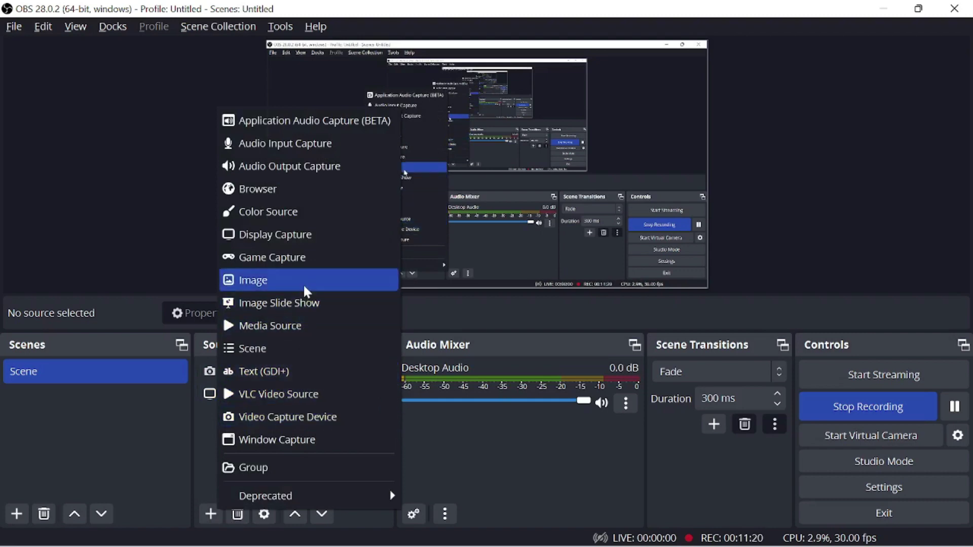
pyautogui.click(918, 9)
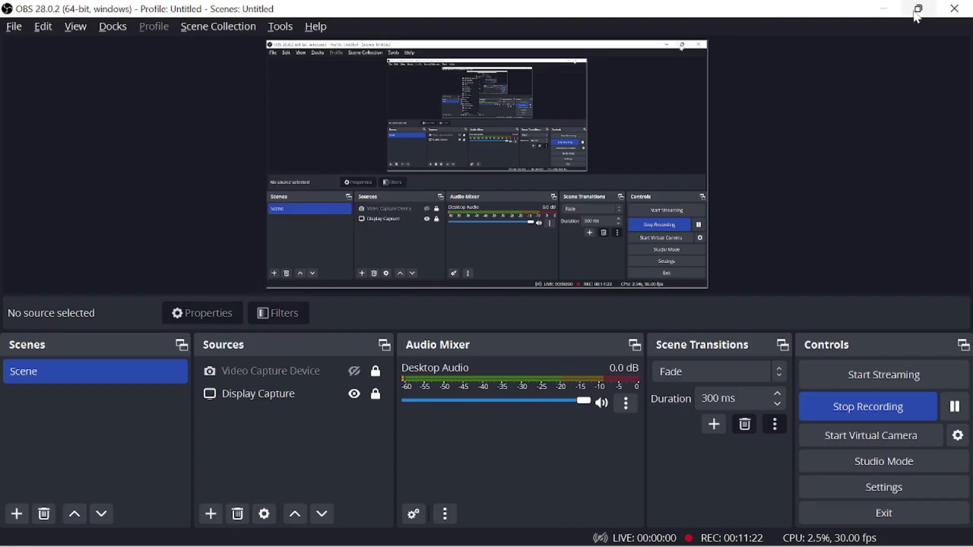
# Clear the desktop by taking OBS out of full size, minimizing the browser and moving the open windows aside
pyautogui.click(918, 9)
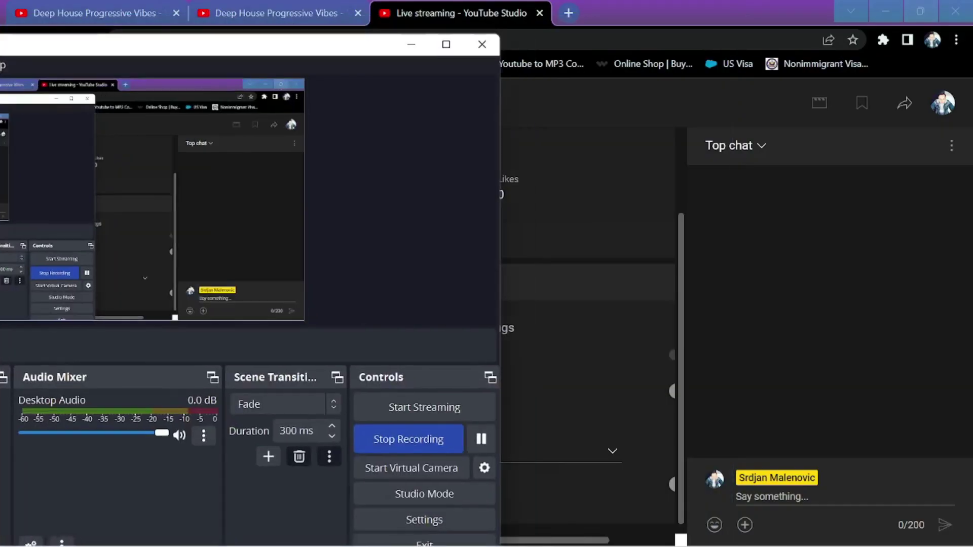
pyautogui.click(888, 10)
pyautogui.moveTo(446, 19); pyautogui.dragTo(817, 28)
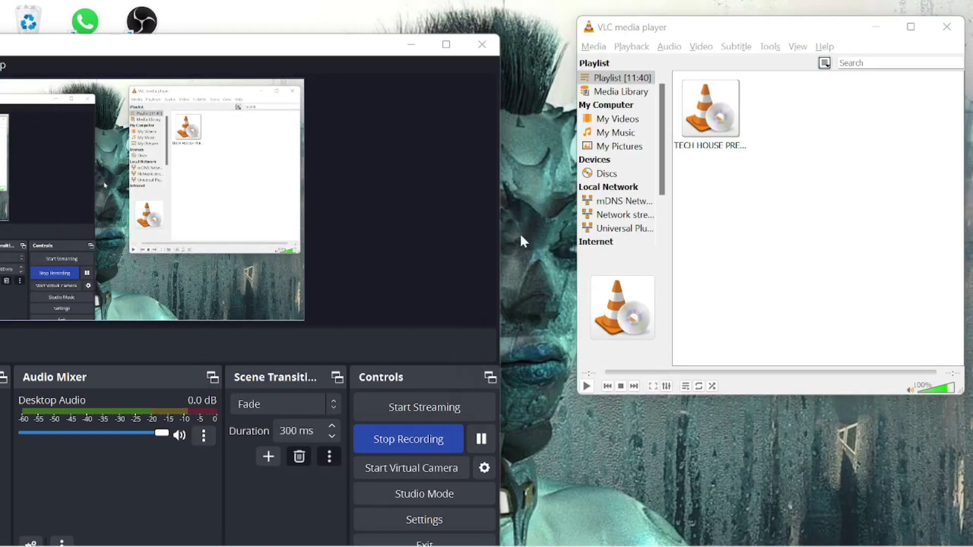
pyautogui.moveTo(353, 58); pyautogui.dragTo(853, 42)
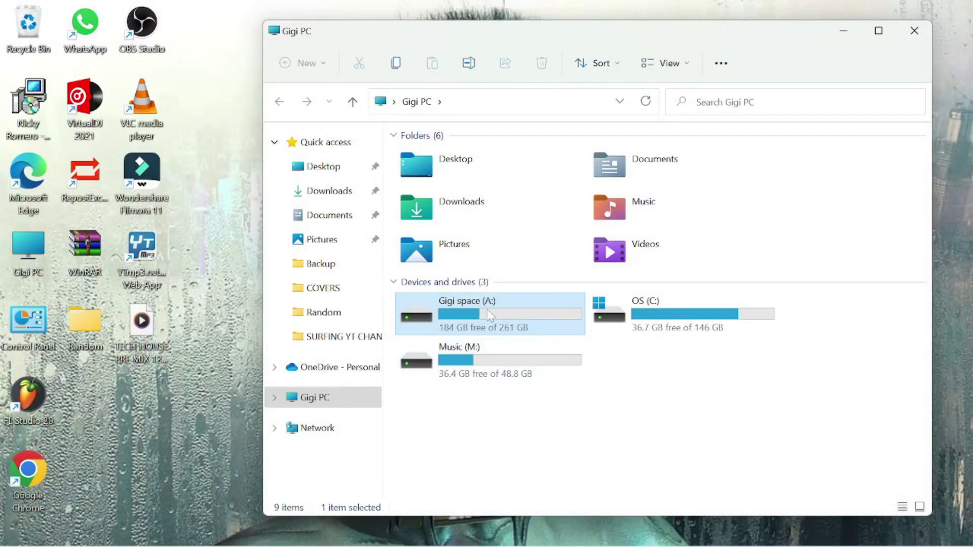
# Open the COVERS folder on drive A: and select the "Progressive deep music" video
pyautogui.doubleClick(486, 316)
pyautogui.doubleClick(439, 175)
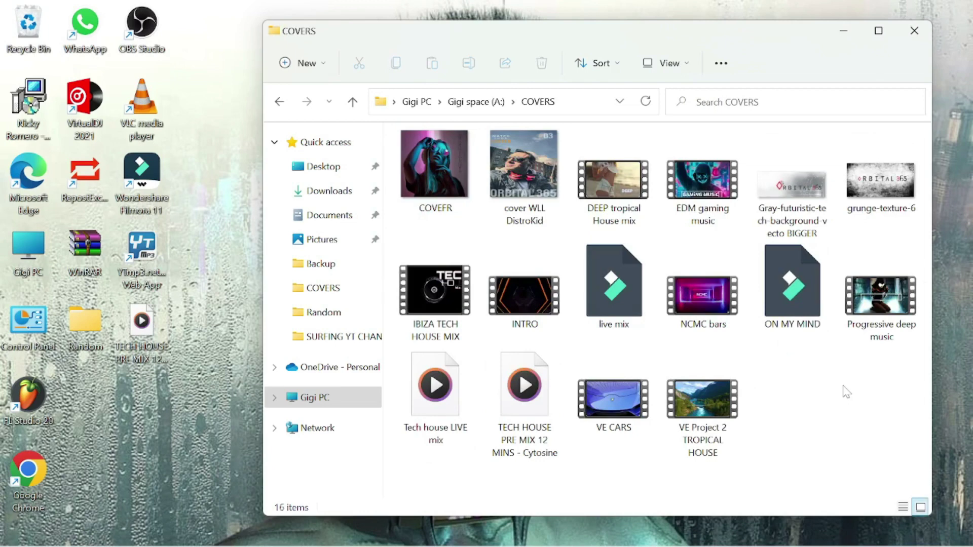
pyautogui.click(712, 190)
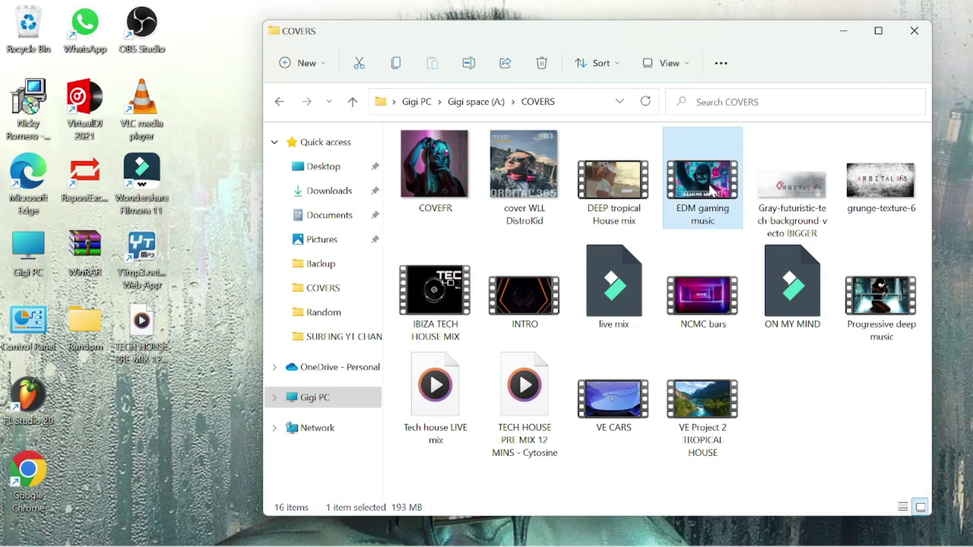
pyautogui.click(886, 313)
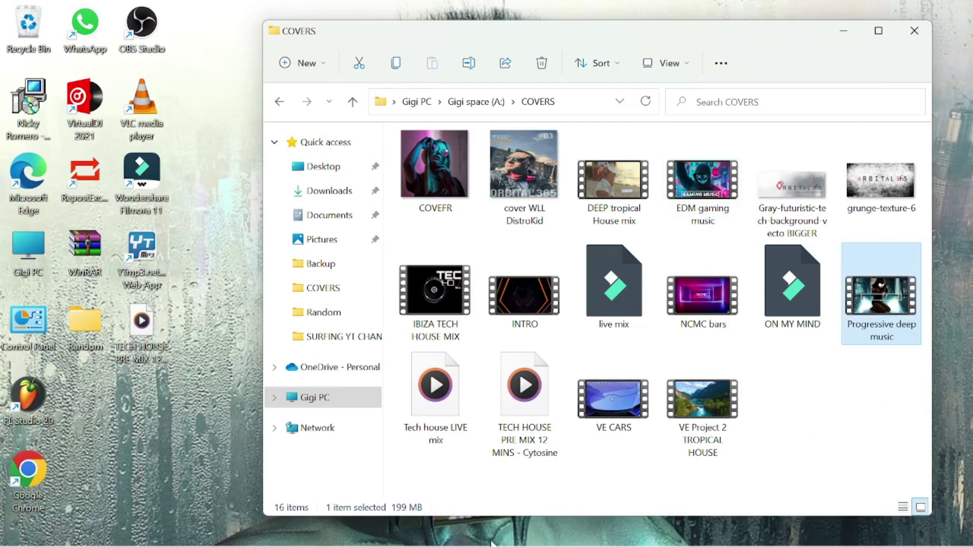
# Bring OBS back to the front and position its window beside the videos in the COVERS folder
pyautogui.moveTo(485, 546)
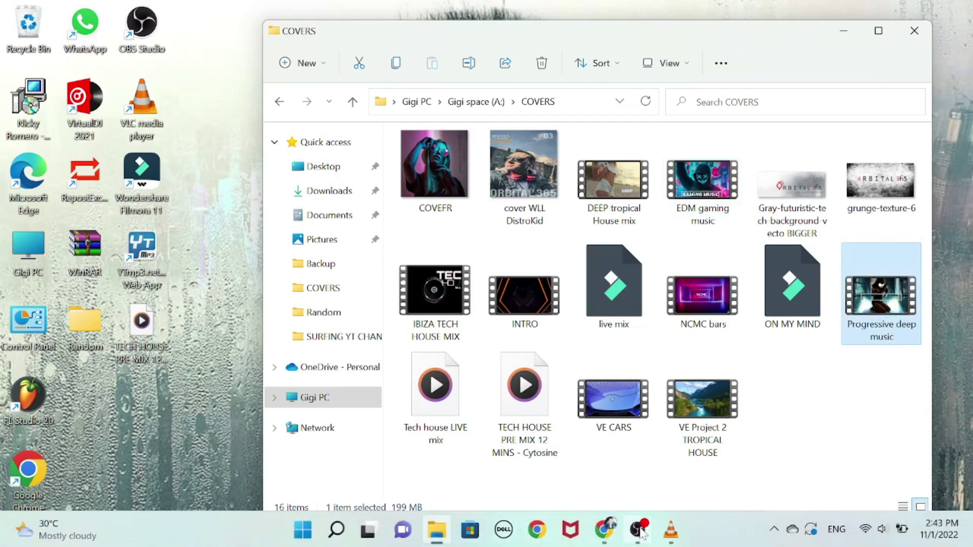
pyautogui.click(638, 530)
pyautogui.moveTo(656, 34); pyautogui.dragTo(388, 9)
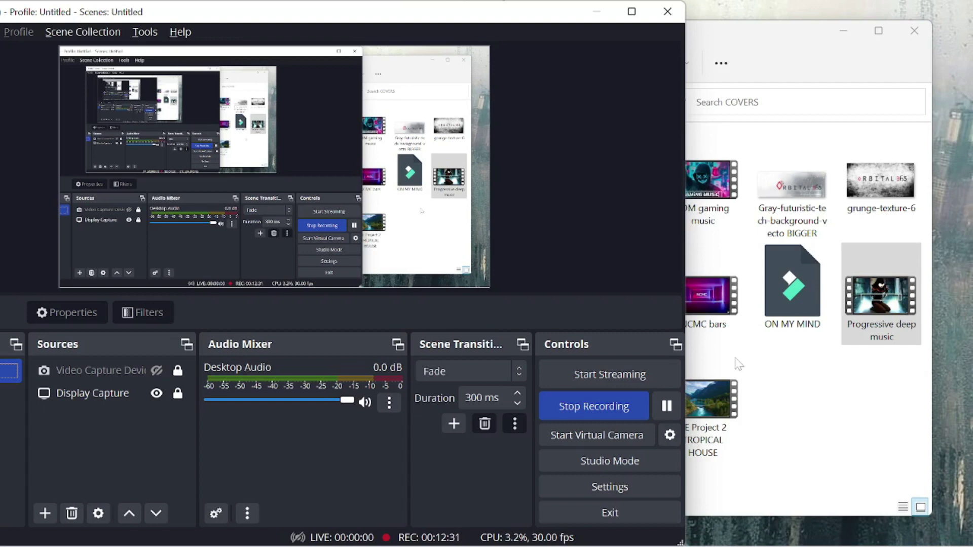
# Add the "Progressive deep music" and "EDM gaming music" videos from the COVERS folder to the scene as sources, and minimize OBS
pyautogui.moveTo(877, 298); pyautogui.dragTo(370, 240)
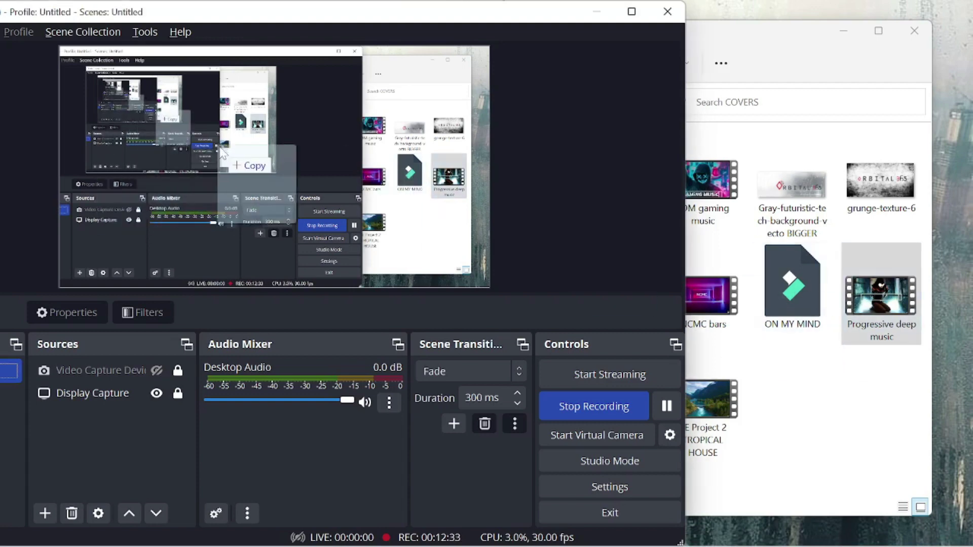
pyautogui.moveTo(370, 240); pyautogui.dragTo(369, 241)
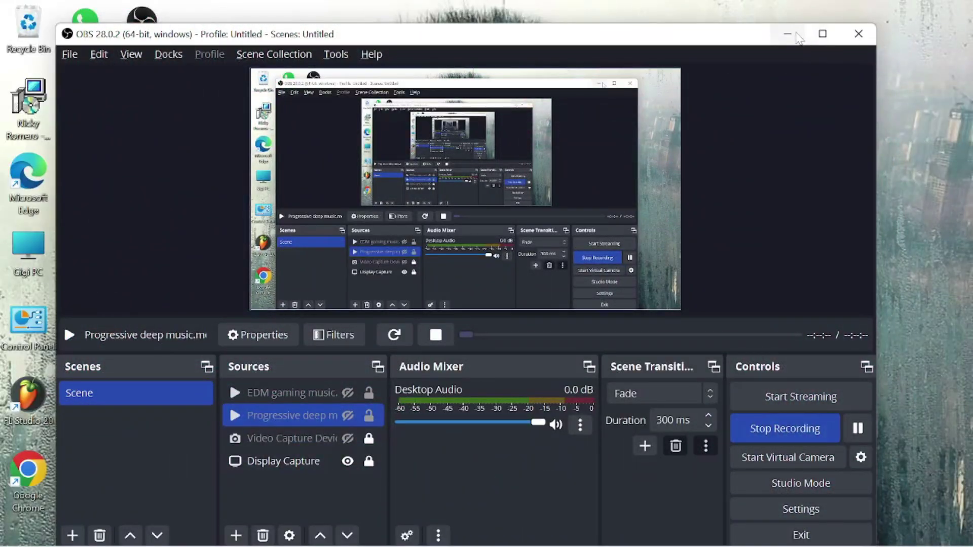
pyautogui.click(796, 37)
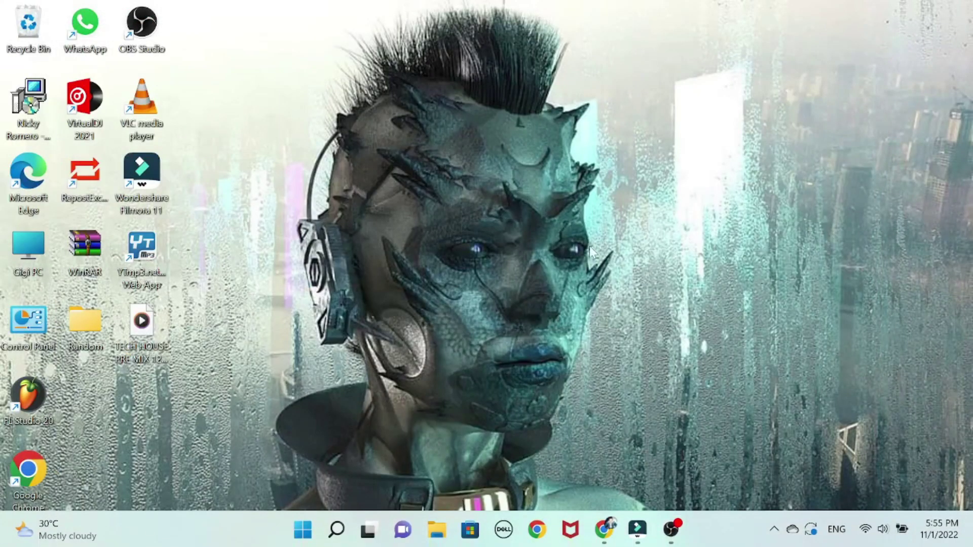
# Open VLC media player and add the track "073 ORBITAL 365 - On My Mind" from the ORBITAL MUSIC folder to its playlist
pyautogui.doubleClick(145, 119)
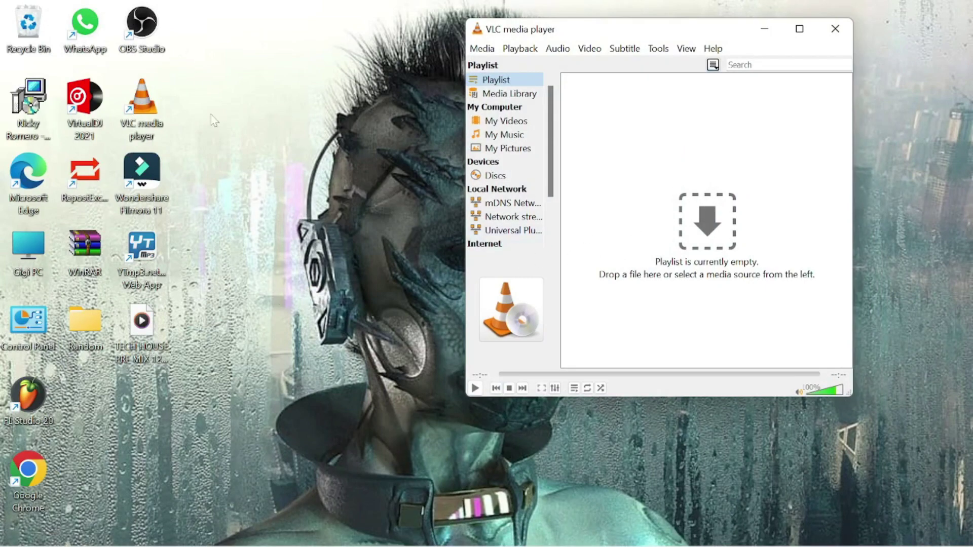
pyautogui.moveTo(182, 542)
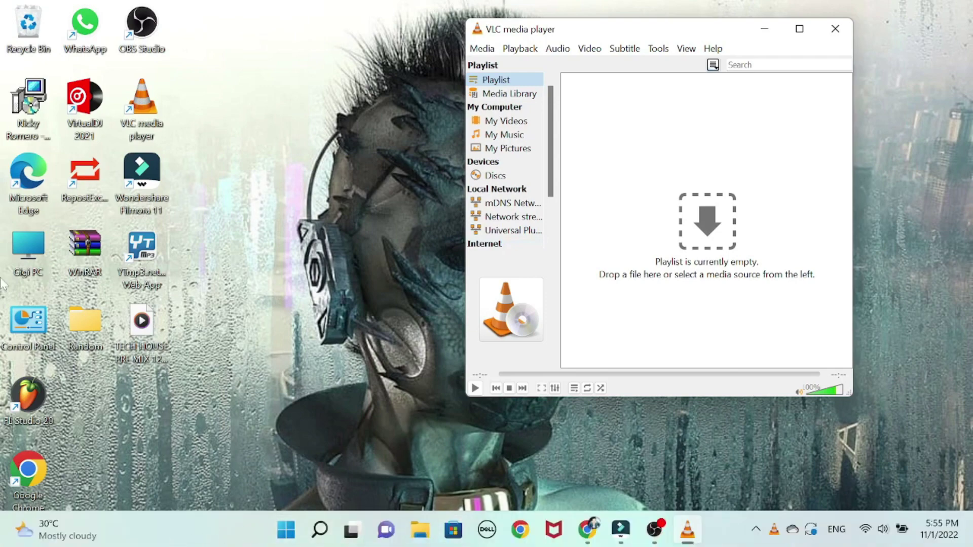
pyautogui.click(66, 279)
pyautogui.press('super+e')
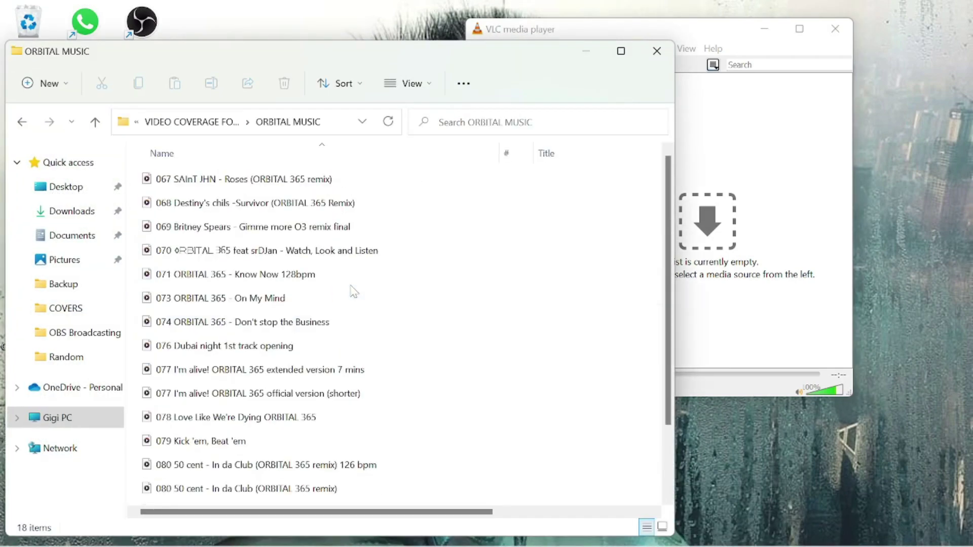
pyautogui.moveTo(286, 303); pyautogui.dragTo(706, 261)
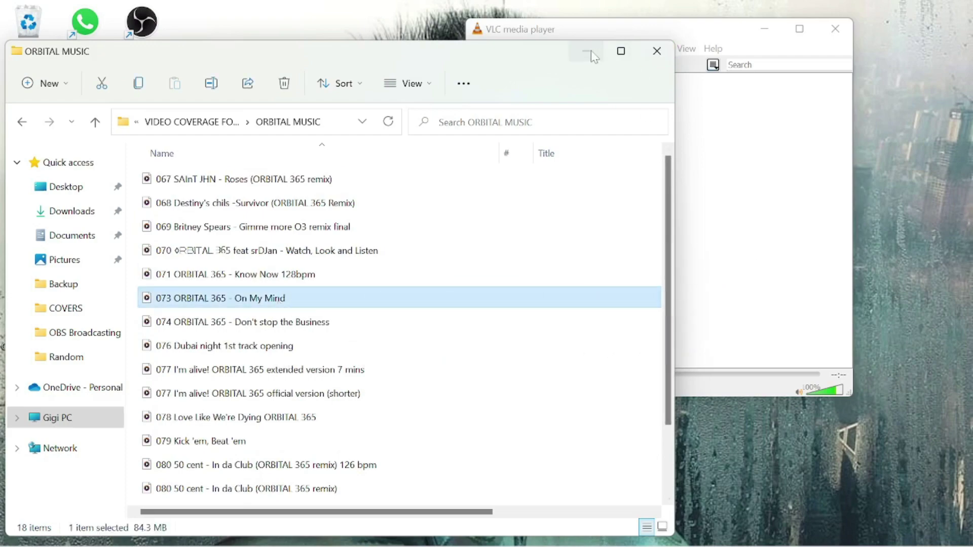
pyautogui.click(657, 51)
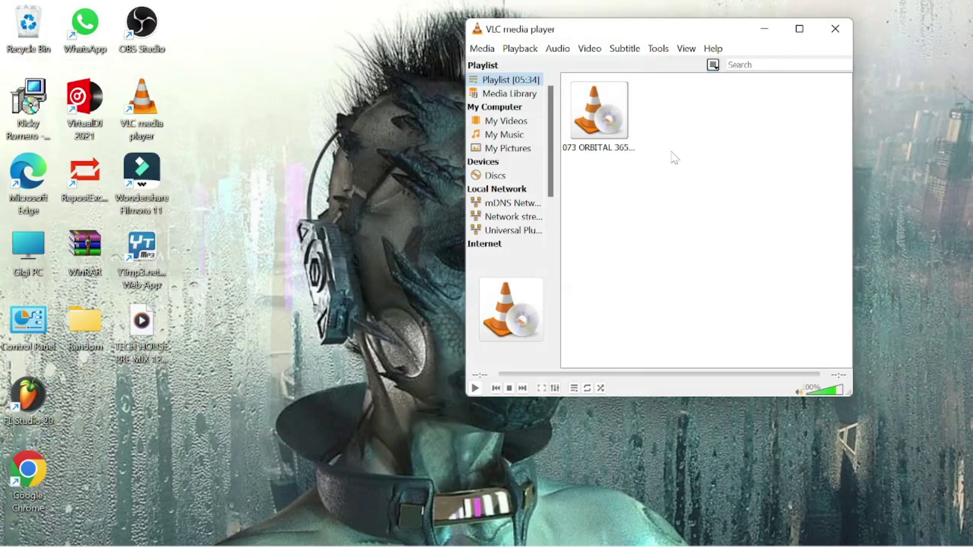
pyautogui.moveTo(700, 33); pyautogui.dragTo(501, 48)
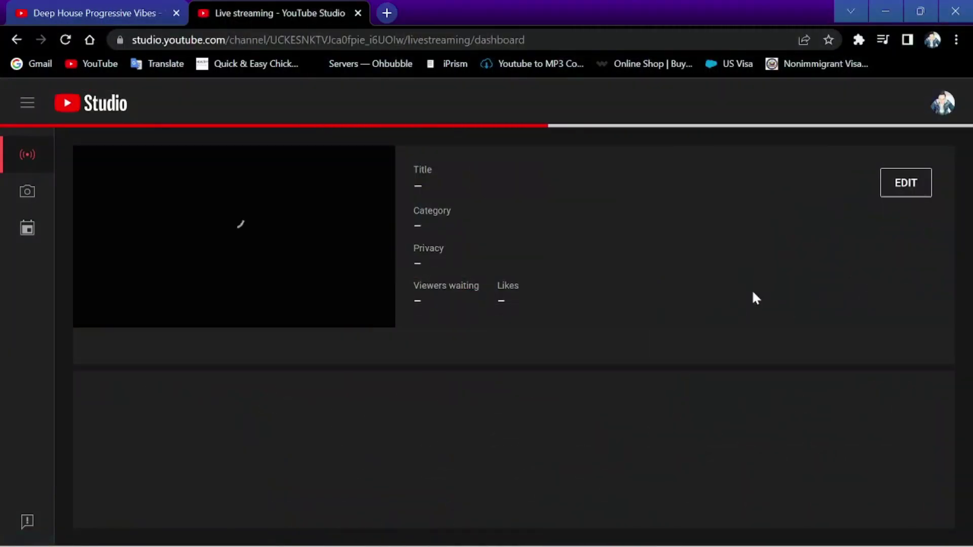
# Switch from the YouTube Studio live dashboard to OBS and start streaming
pyautogui.press('super+Tab')
pyautogui.press('Right')
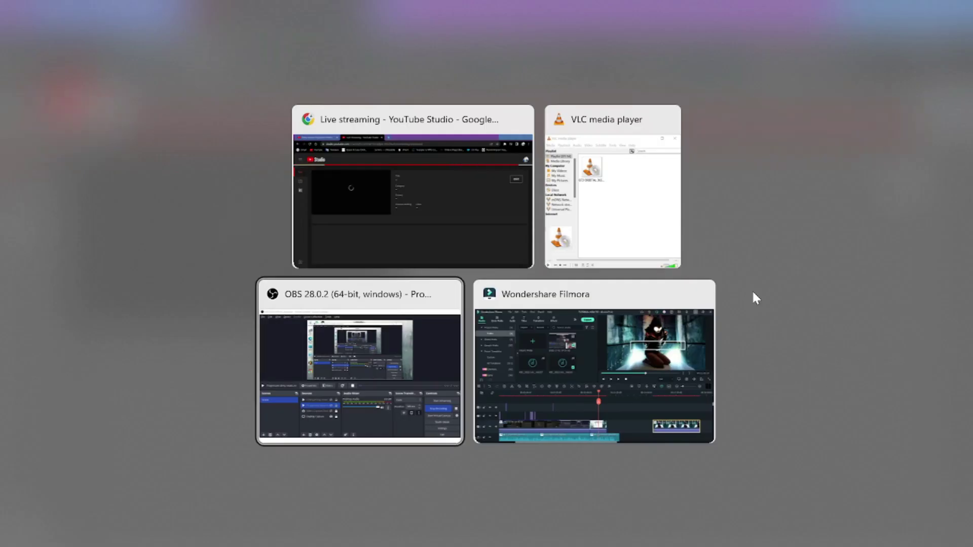
pyautogui.press('Return')
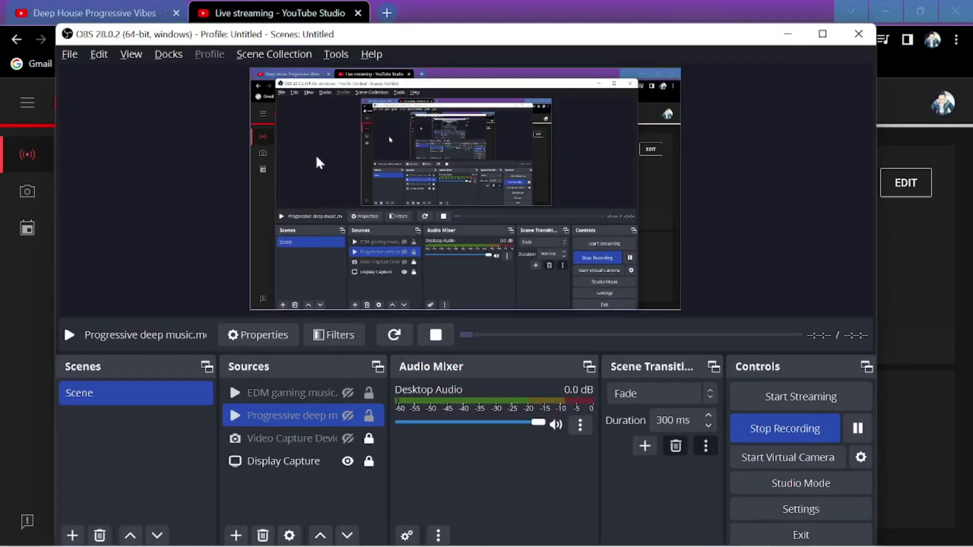
pyautogui.click(814, 395)
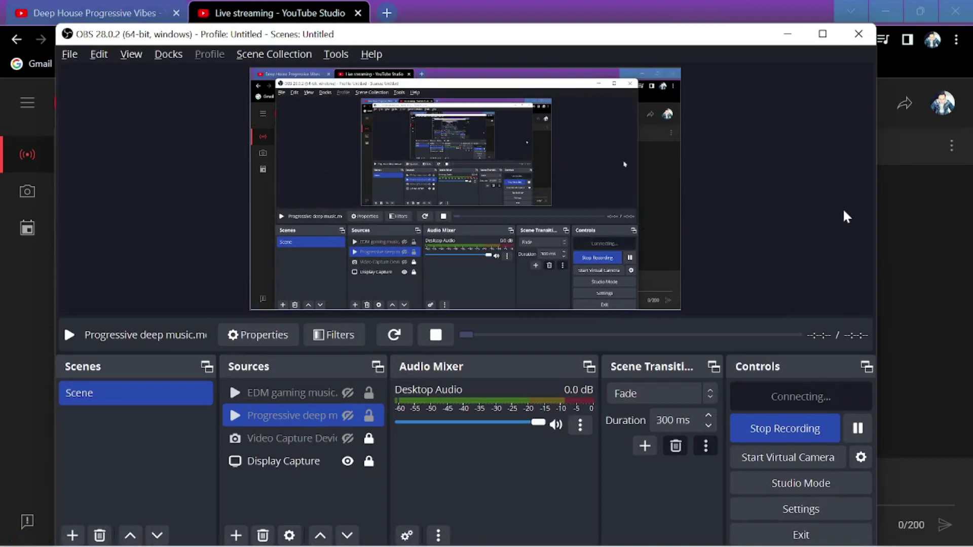
# Switch to VLC media player and play the "073 ORBITAL 365" track from the playlist
pyautogui.press('super+Tab')
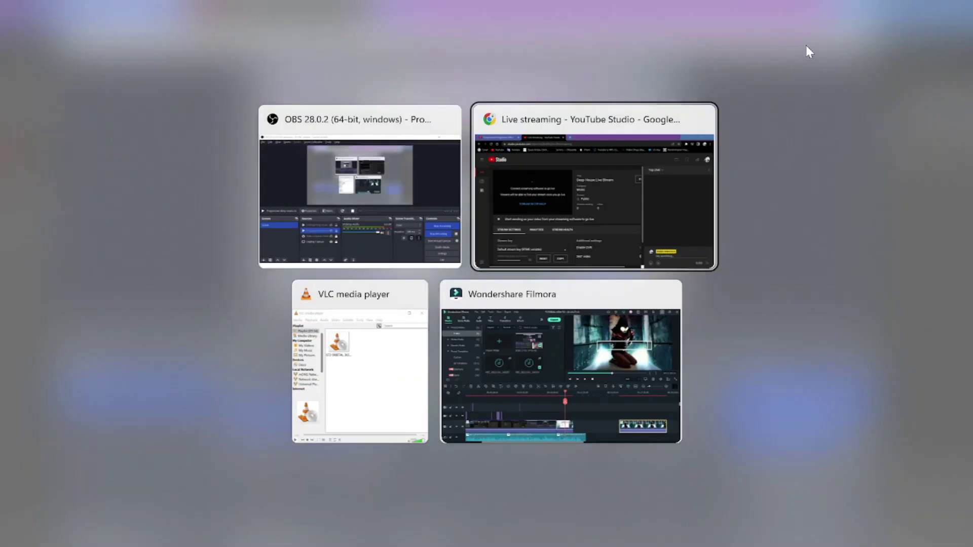
pyautogui.press('Return')
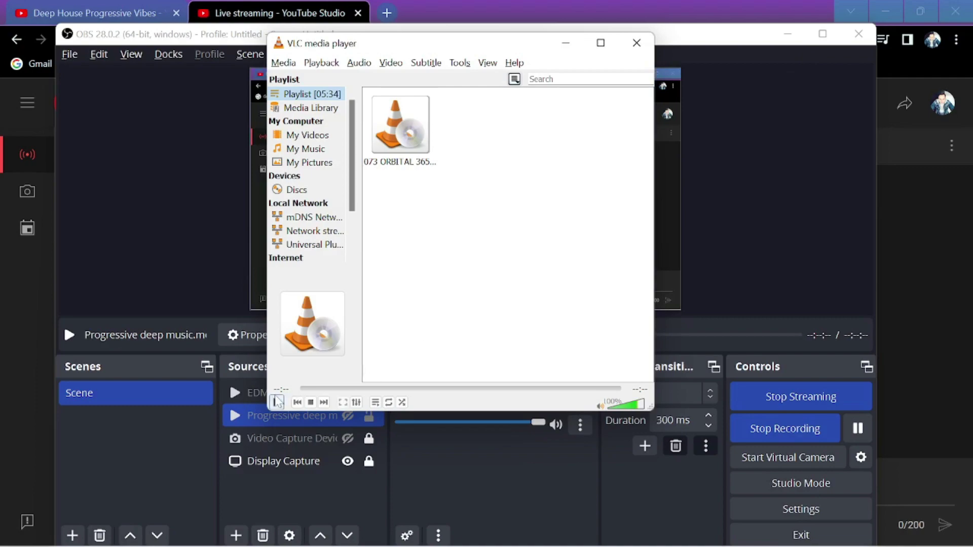
pyautogui.click(277, 402)
# Switch to YouTube Studio in Chrome and check the live preview and connection status of the stream
pyautogui.press('super+Tab')
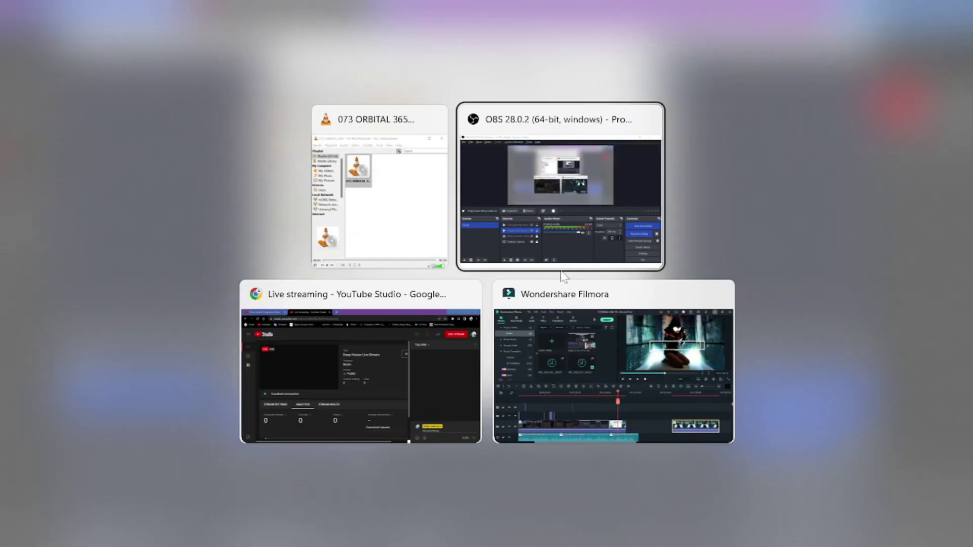
pyautogui.press('Right')
pyautogui.press('Return')
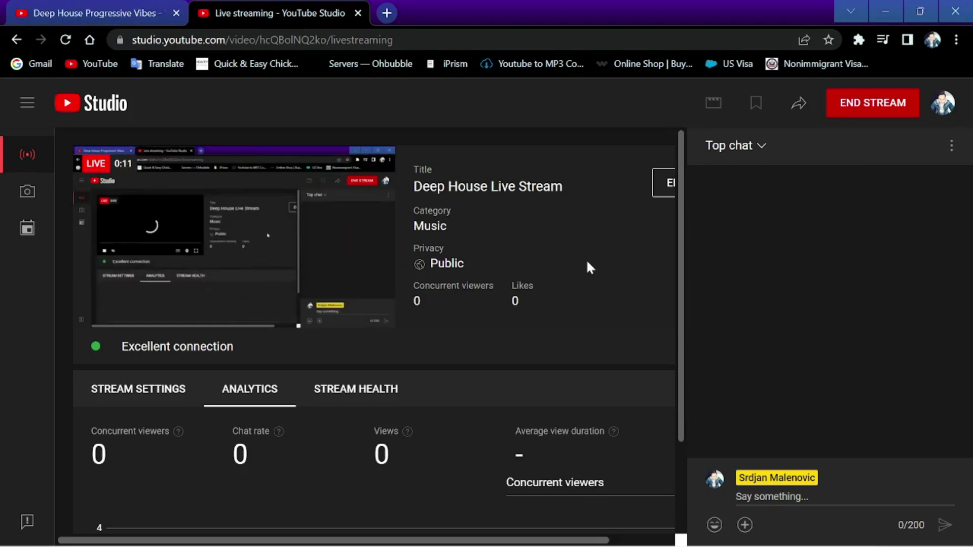
# Return to OBS and make the "EDM gaming music" source visible in the scene
pyautogui.hotkey('alt', 'Tab')
pyautogui.hotkey('alt', 'Tab')
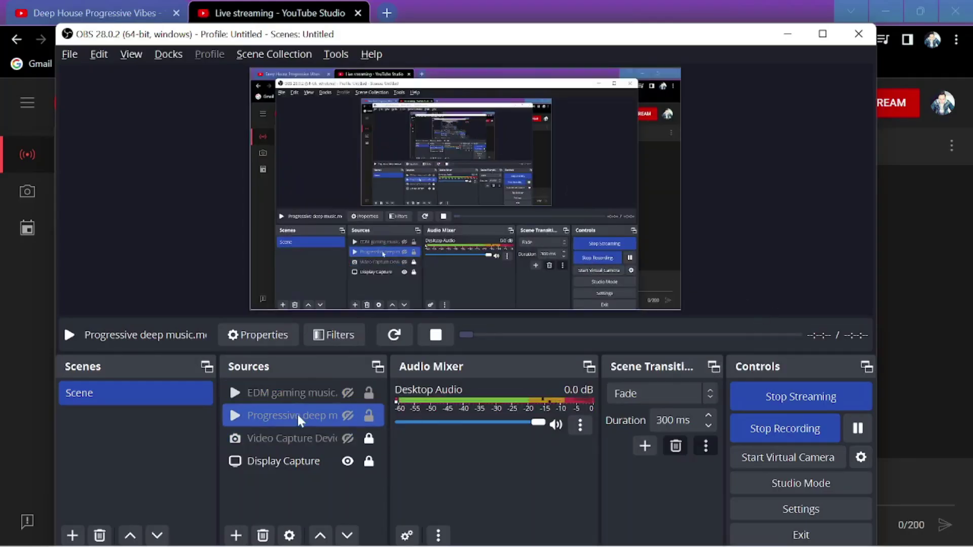
pyautogui.keyDown('ctrl'); pyautogui.click(341, 395); pyautogui.keyUp('ctrl')
pyautogui.keyDown('ctrl'); pyautogui.click(340, 393); pyautogui.keyUp('ctrl')
pyautogui.keyDown('ctrl'); pyautogui.click(350, 392); pyautogui.keyUp('ctrl')
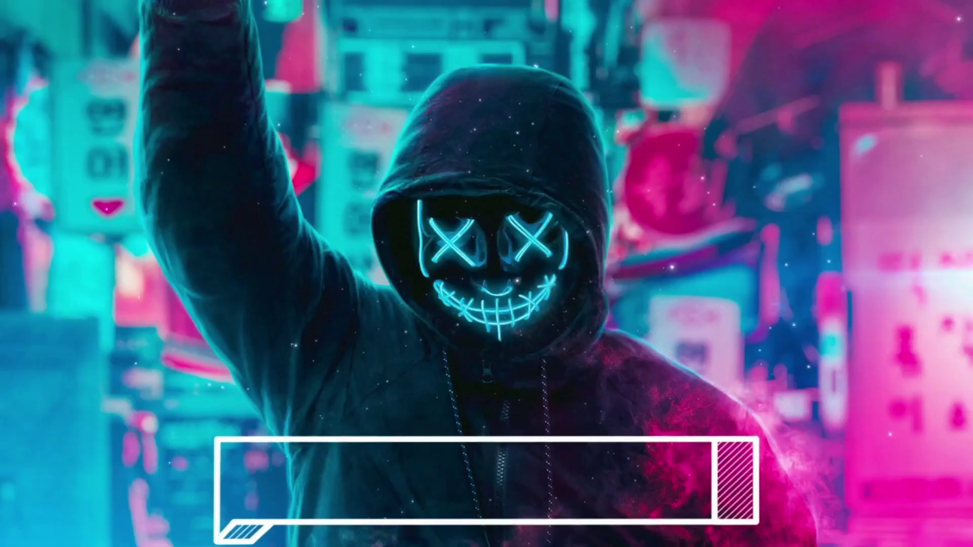